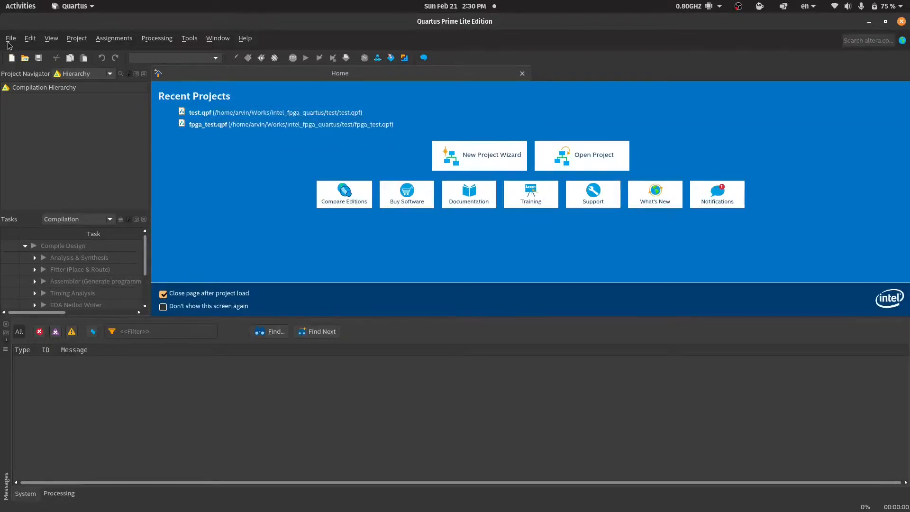
Start a new Quartus Prime project with the New Project Wizard and continue past its introduction.
click(8, 41)
click(22, 49)
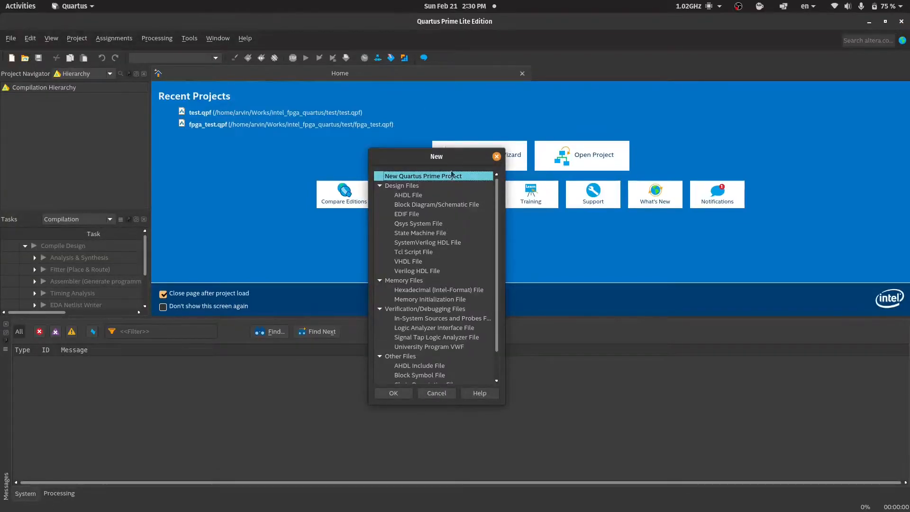
click(402, 394)
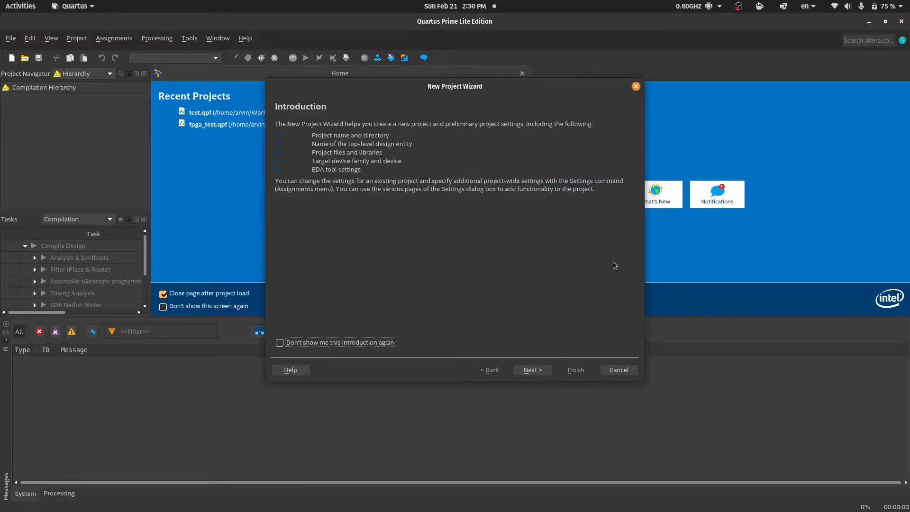
click(533, 370)
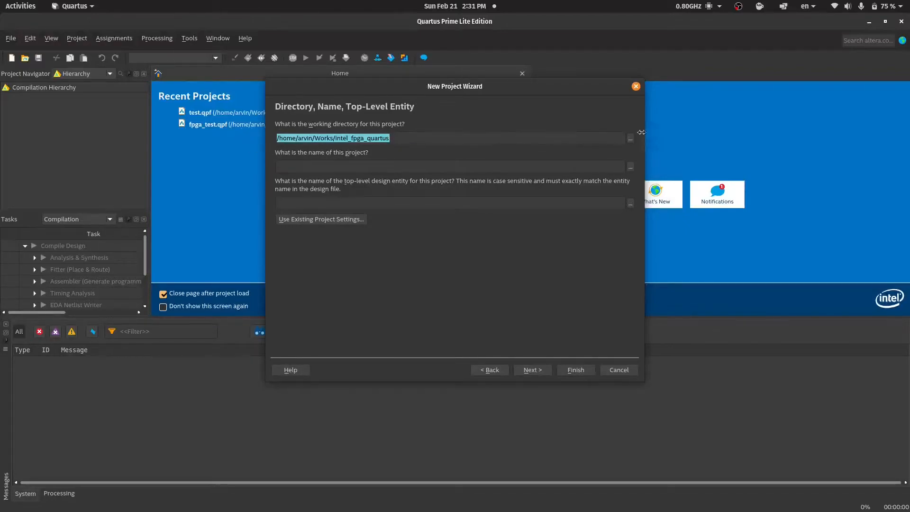
Set the test folder inside intel_fpga_quartus as the working directory and name the project test.
click(631, 140)
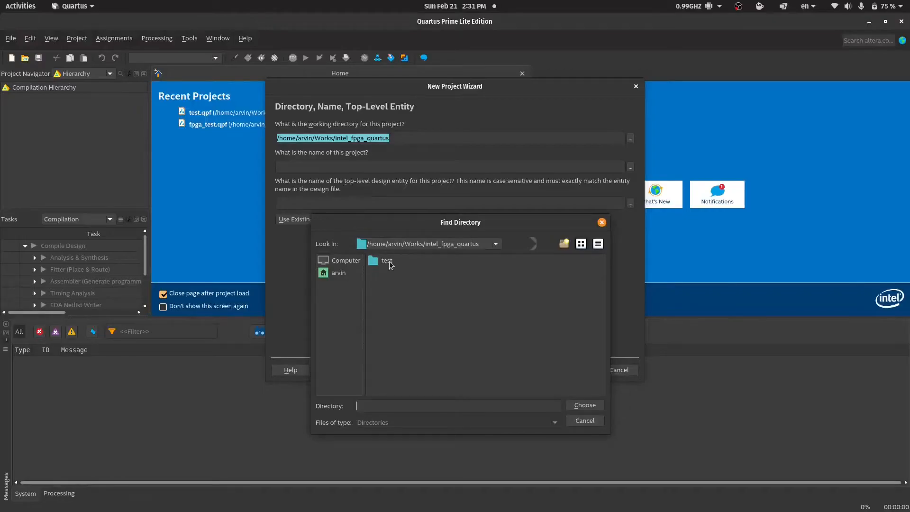
click(389, 262)
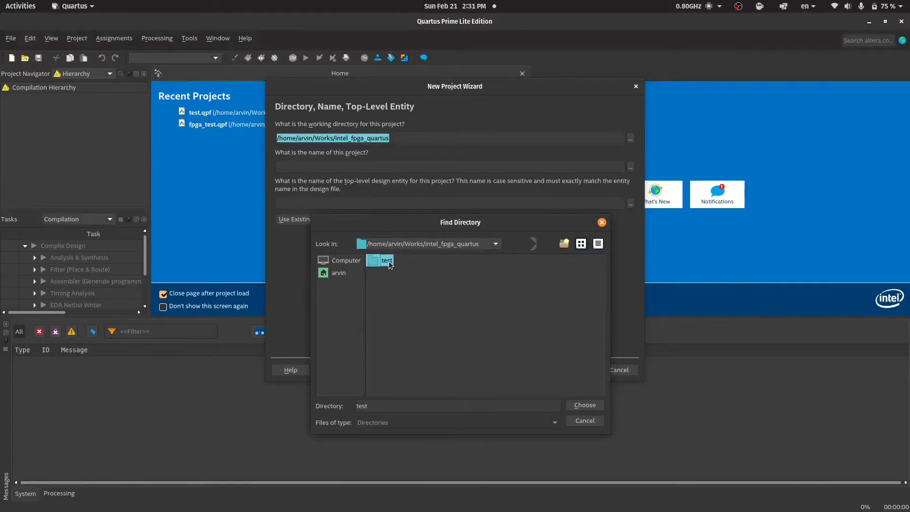
click(585, 406)
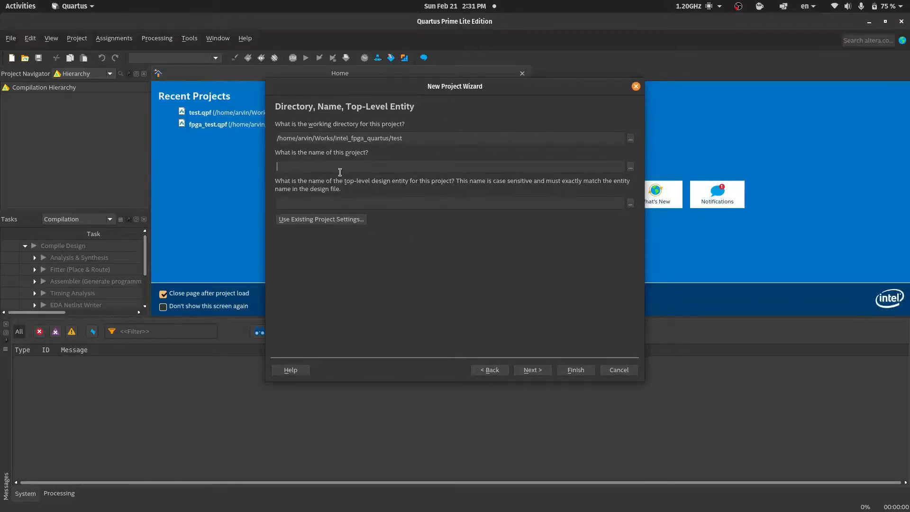
text(test)
click(519, 371)
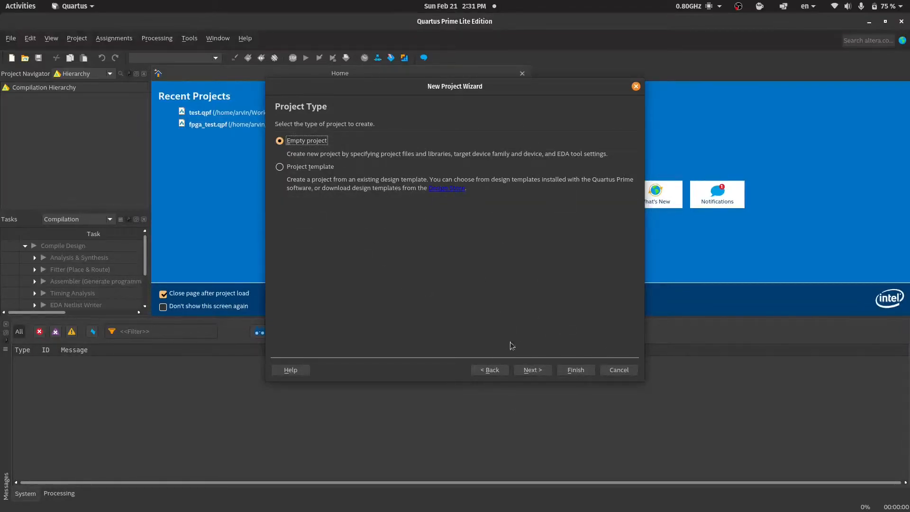
Make it an empty project without added design files, targeting the Cyclone V (E/GX/GT/SX/SE/ST) device family.
click(532, 369)
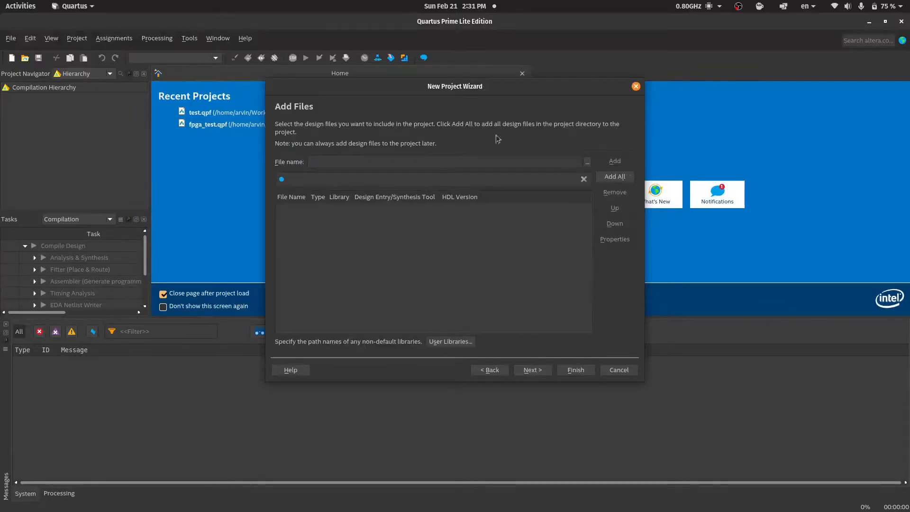
click(533, 370)
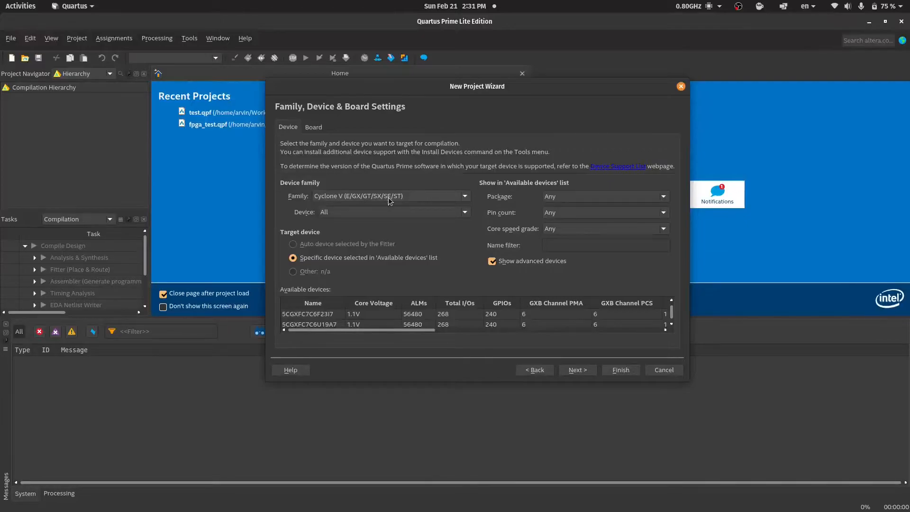
click(332, 200)
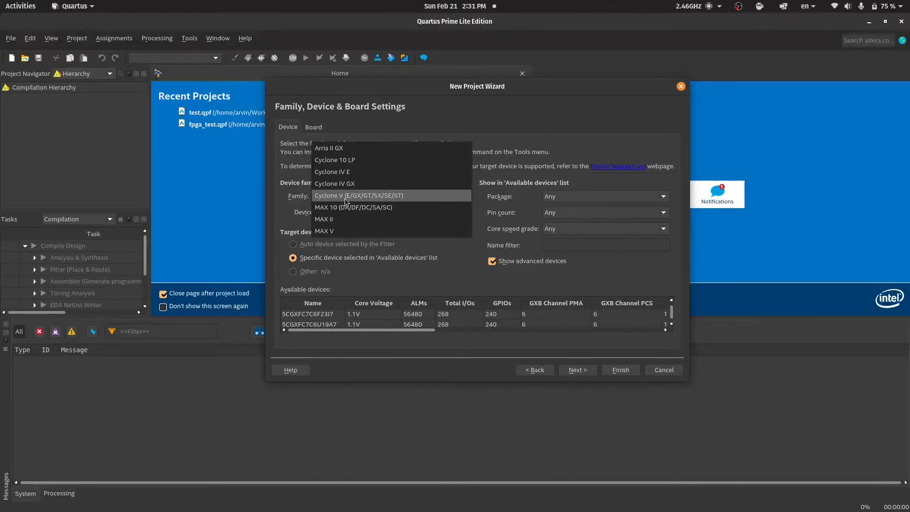
click(343, 197)
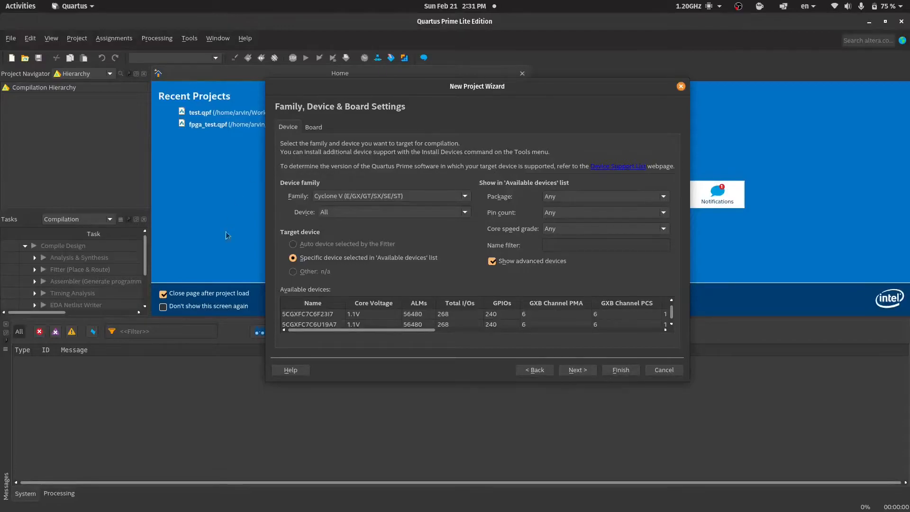
click(586, 374)
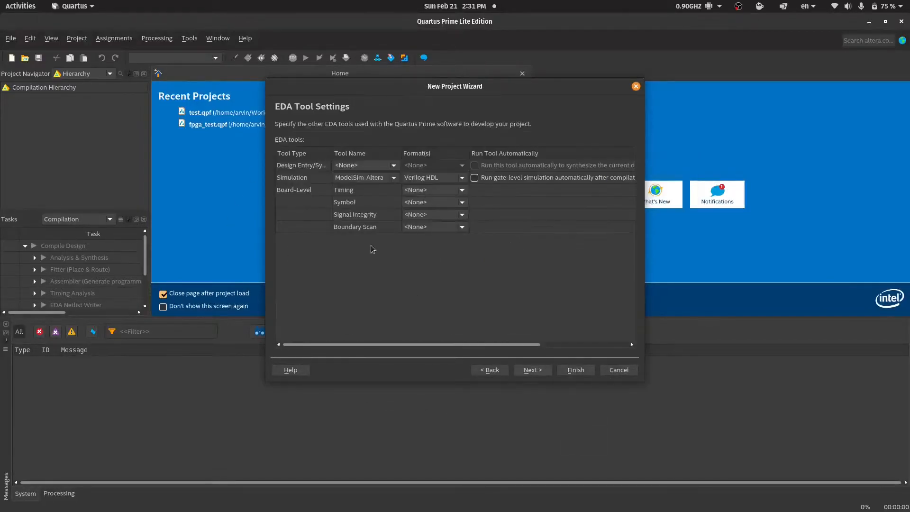
Choose ModelSim-Altera as the simulation tool with Verilog HDL format and finish creating the project.
click(345, 178)
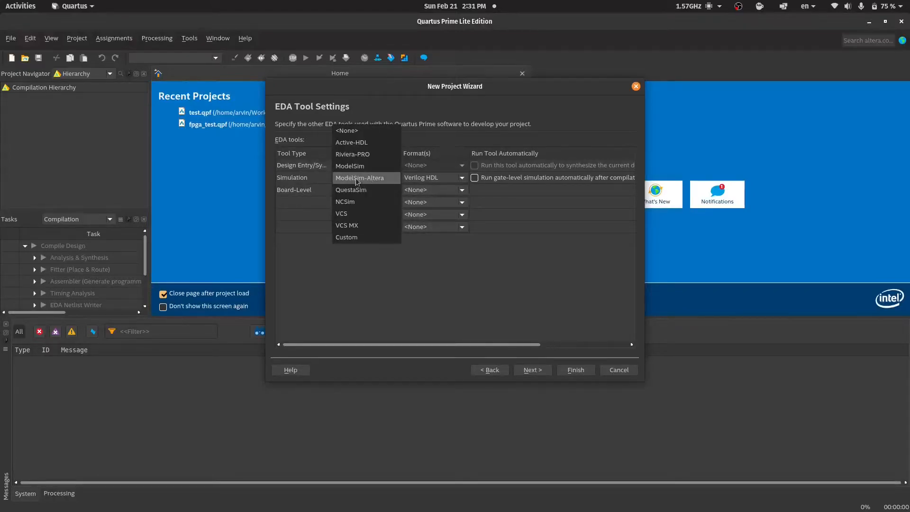
click(367, 181)
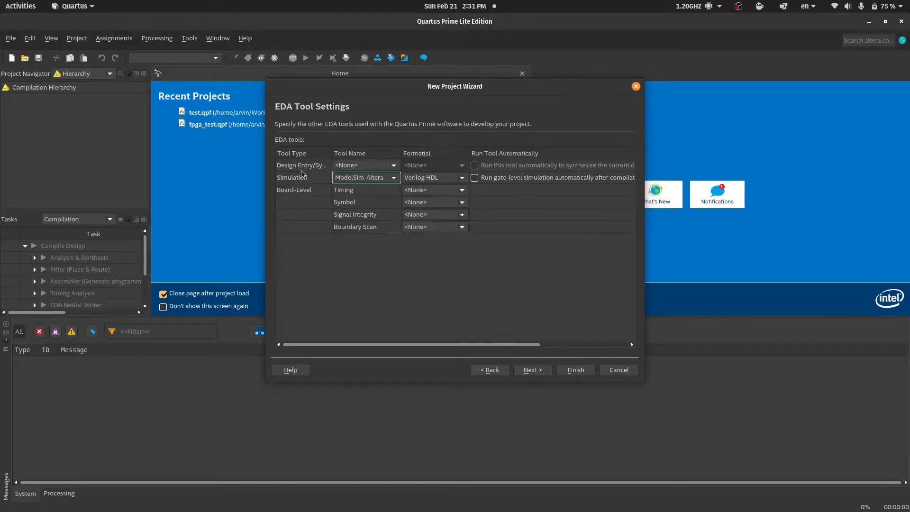
click(535, 371)
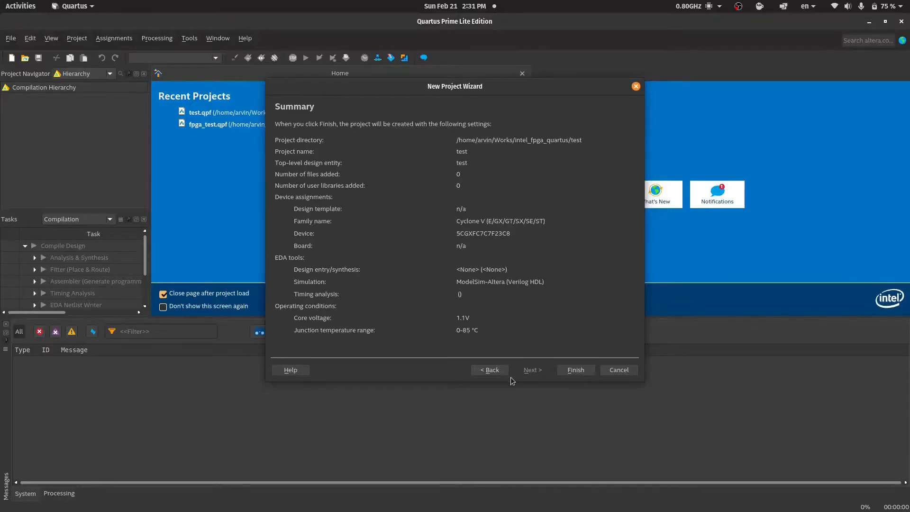
click(581, 376)
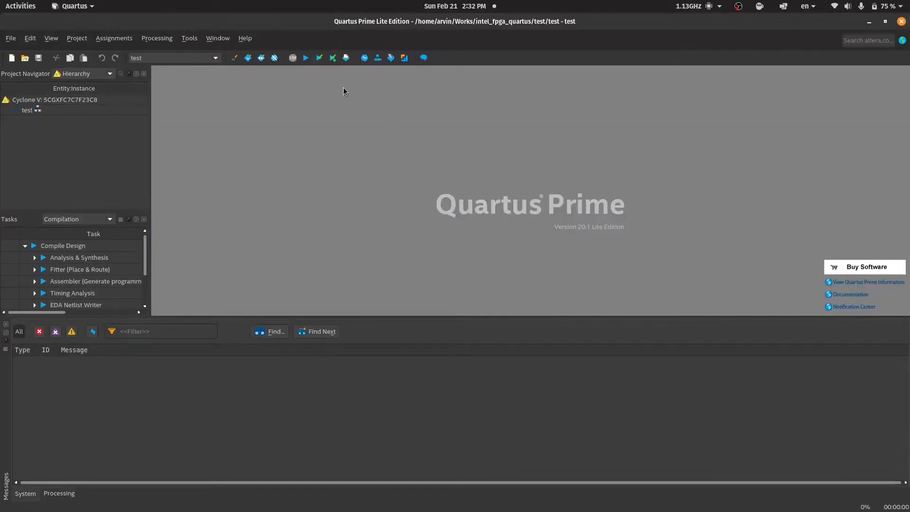
Create a new Block Diagram/Schematic File in the project.
click(11, 40)
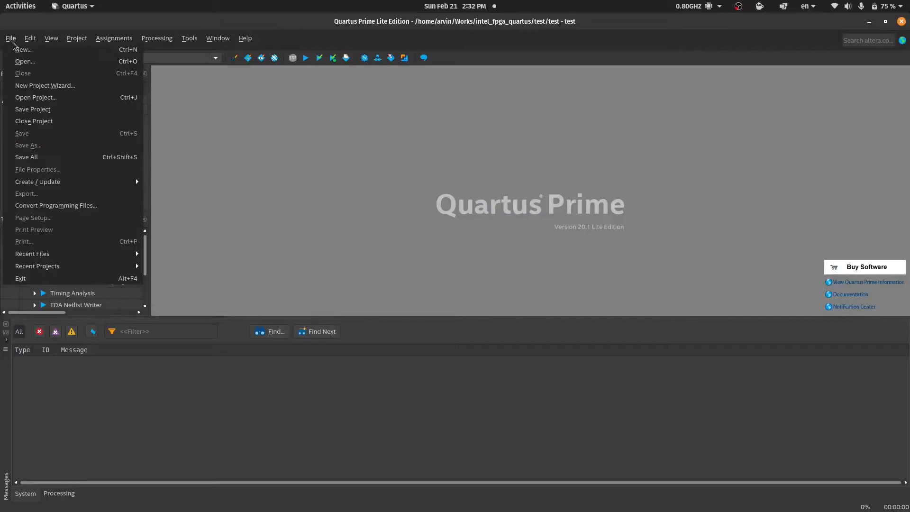
click(19, 49)
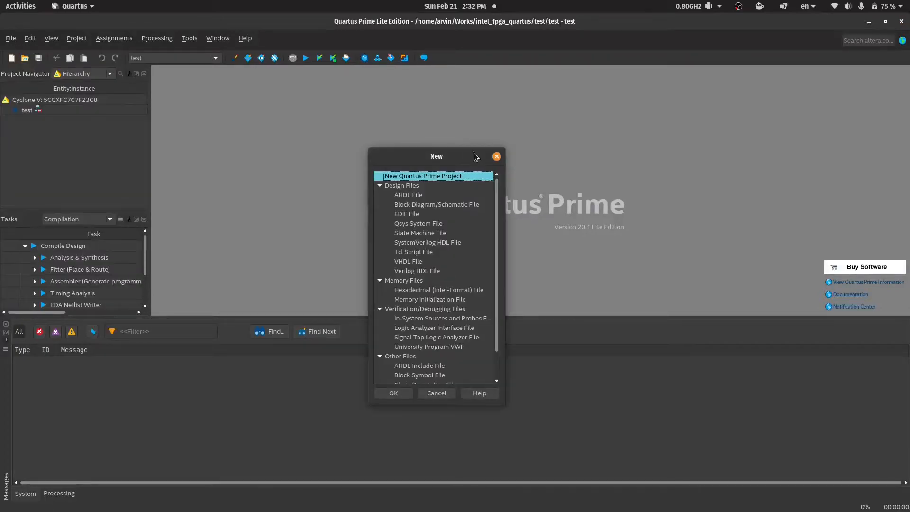
click(457, 205)
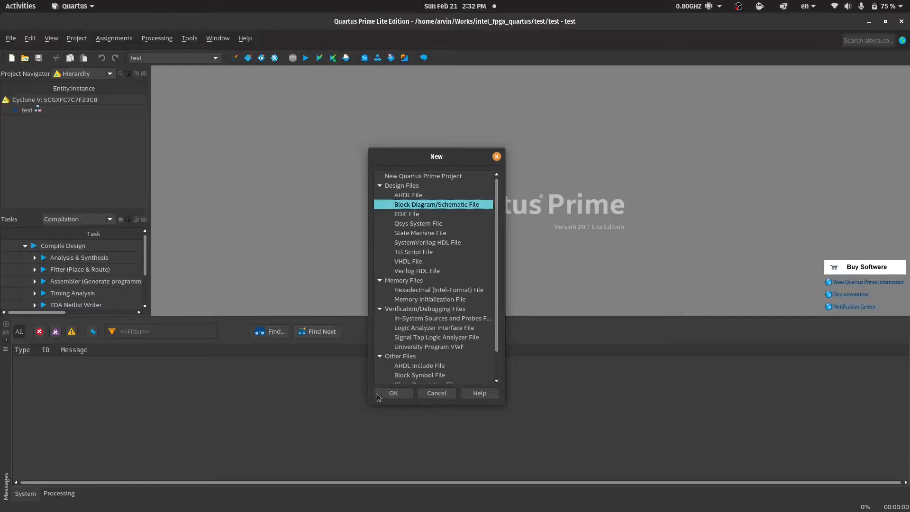
click(392, 394)
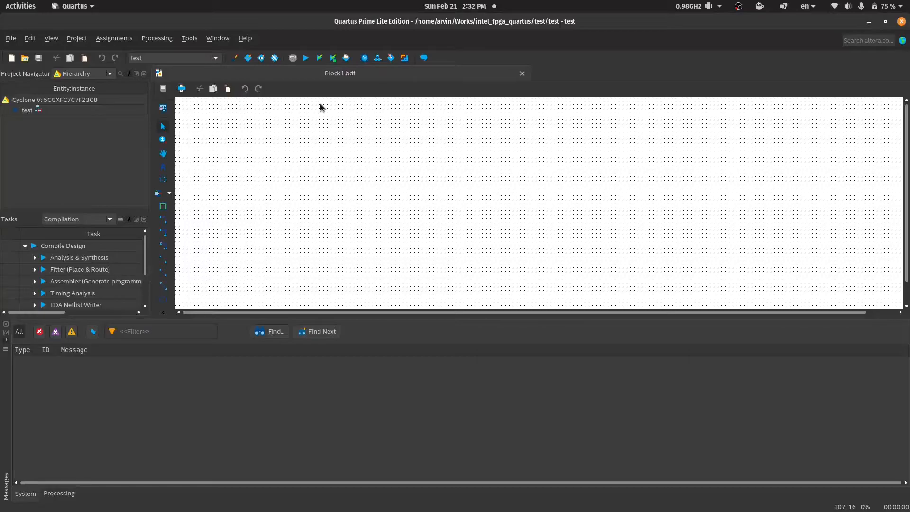
Place a two-input OR gate (or2) from the primitives logic library near the middle of the schematic.
click(162, 179)
click(291, 158)
click(299, 189)
scroll(304, 209, down, 1)
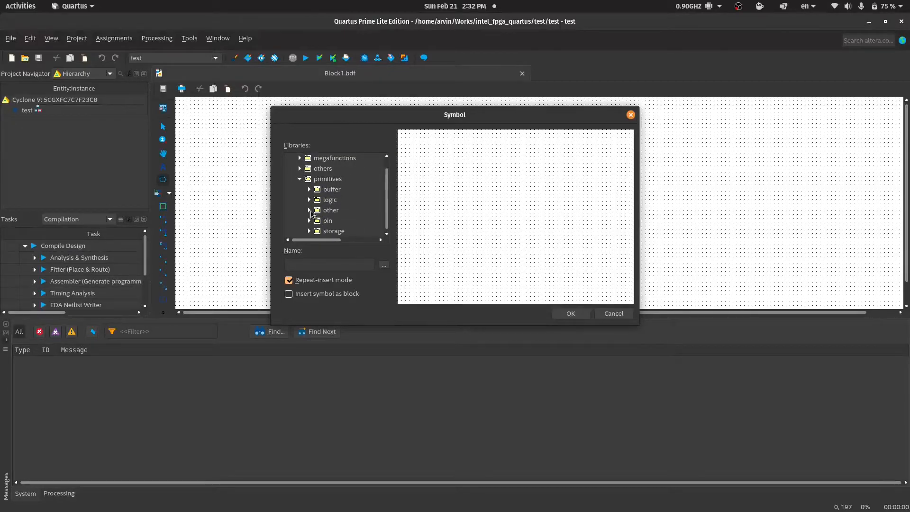
click(309, 200)
scroll(326, 198, down, 7)
scroll(332, 198, down, 7)
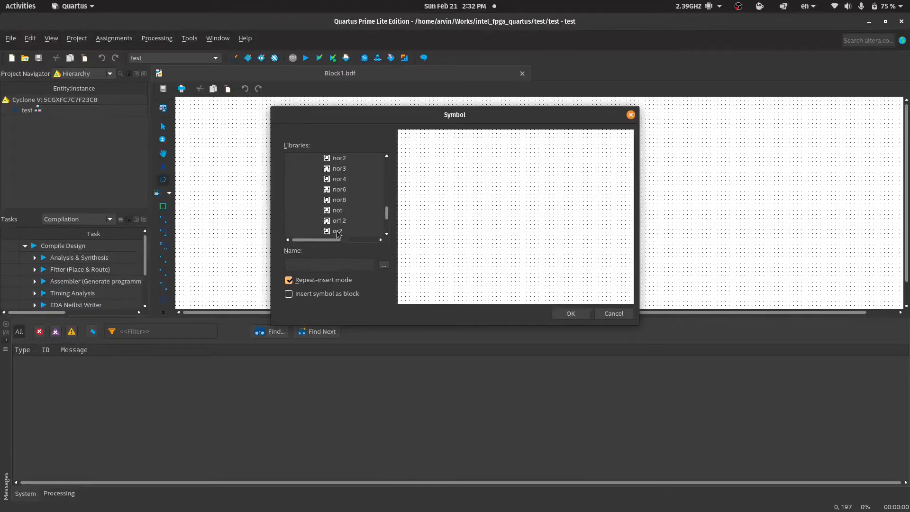
scroll(345, 214, down, 2)
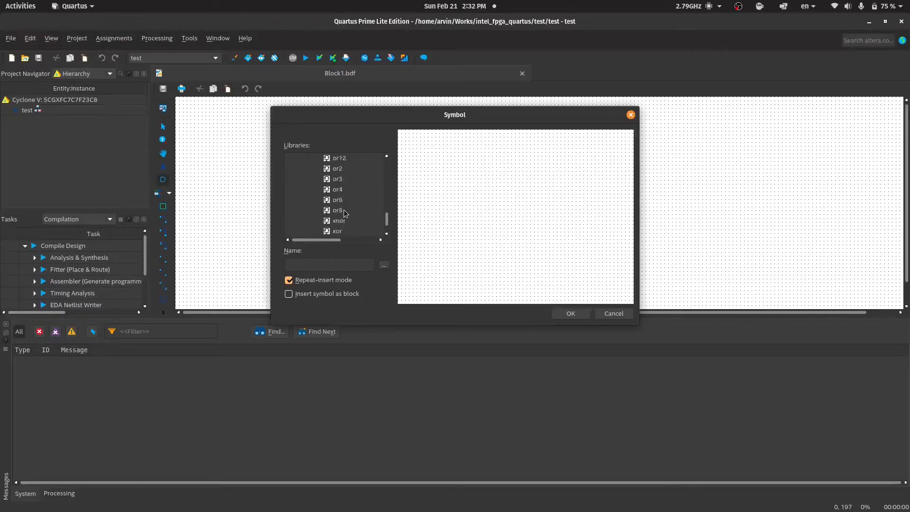
click(342, 179)
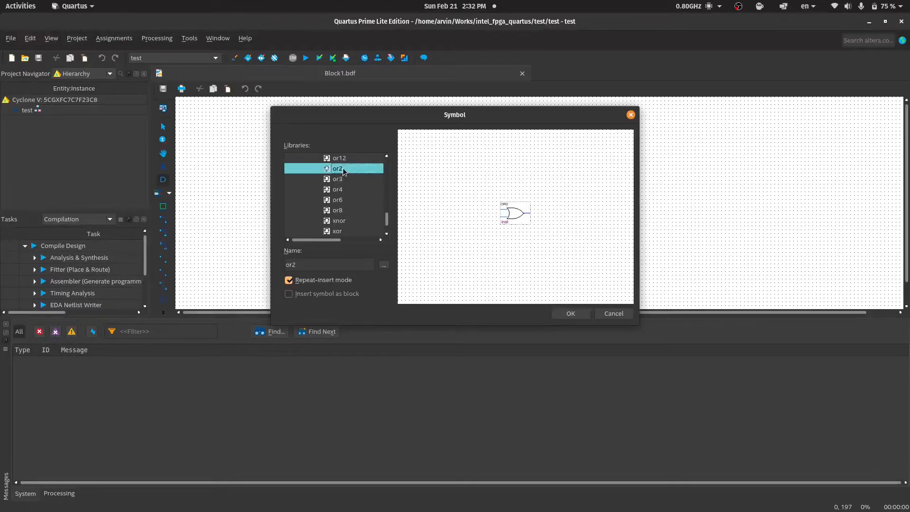
click(342, 199)
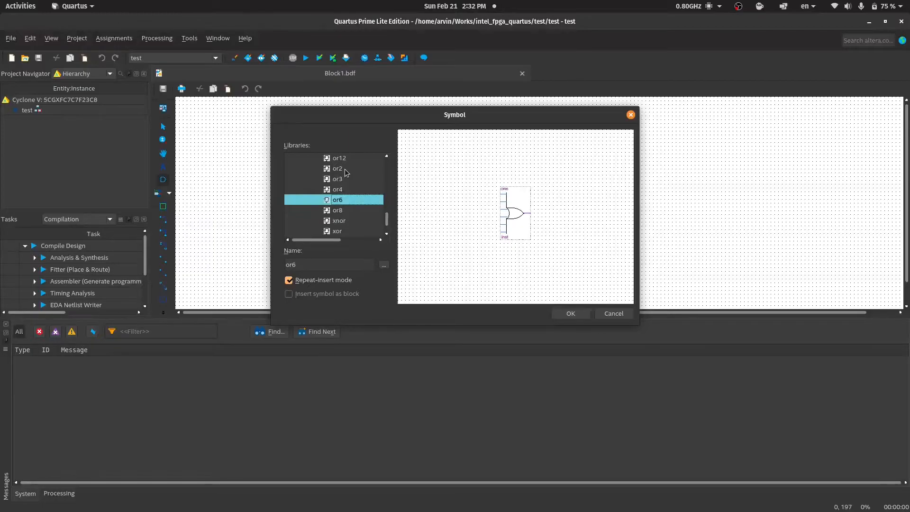
click(346, 172)
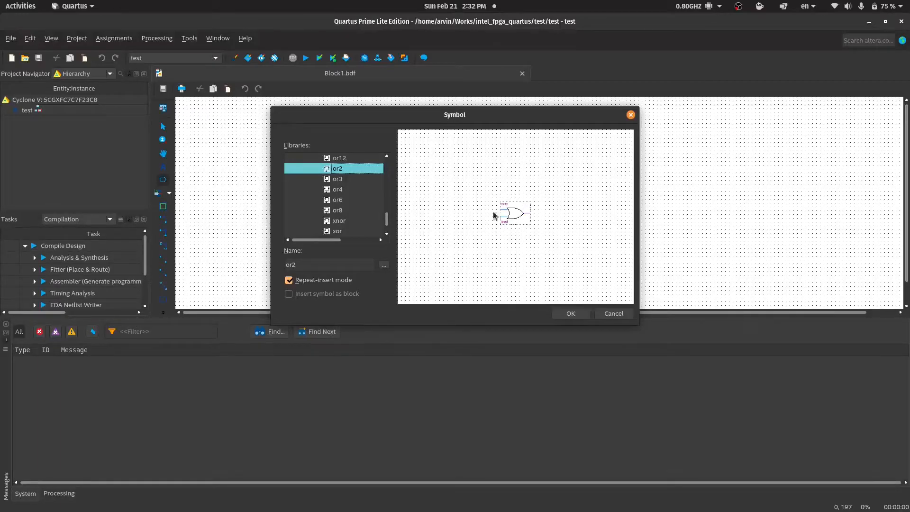
click(562, 311)
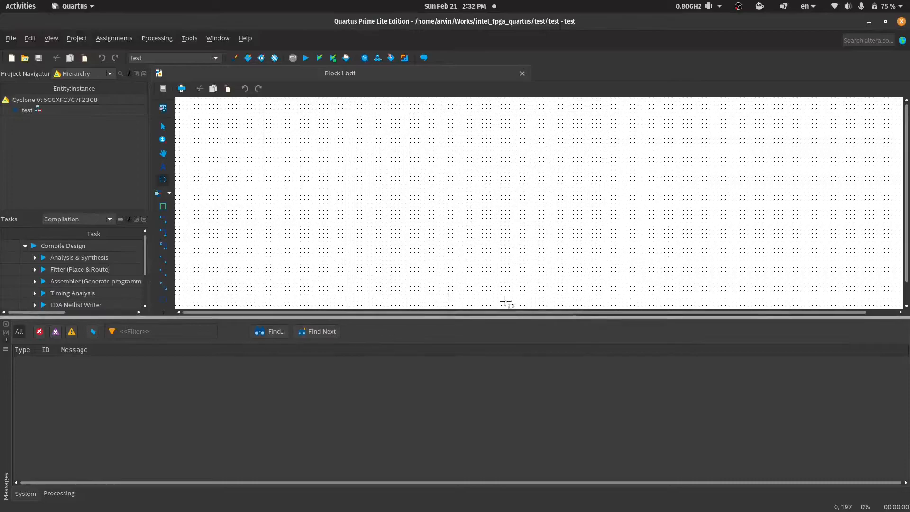
click(477, 191)
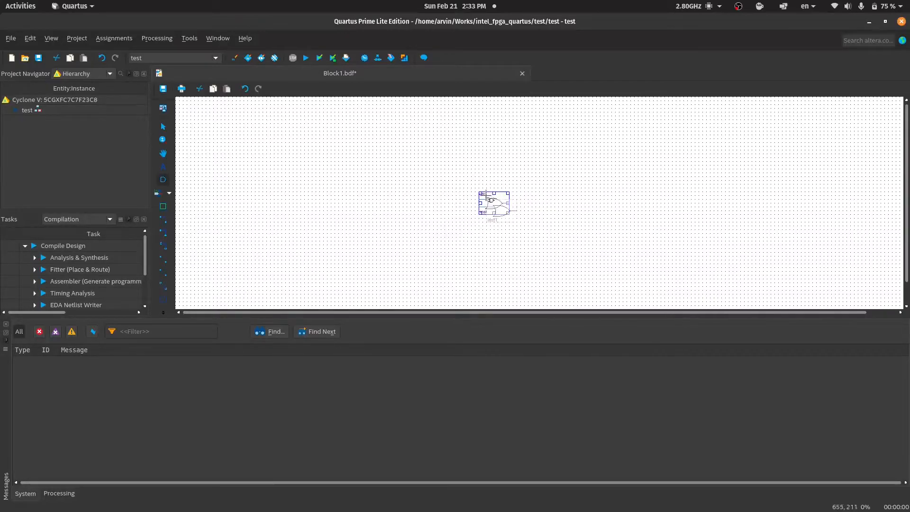
Place two input pins from the primitives pin library, one above the other, to the left of the OR gate.
click(164, 181)
scroll(371, 220, down, 1)
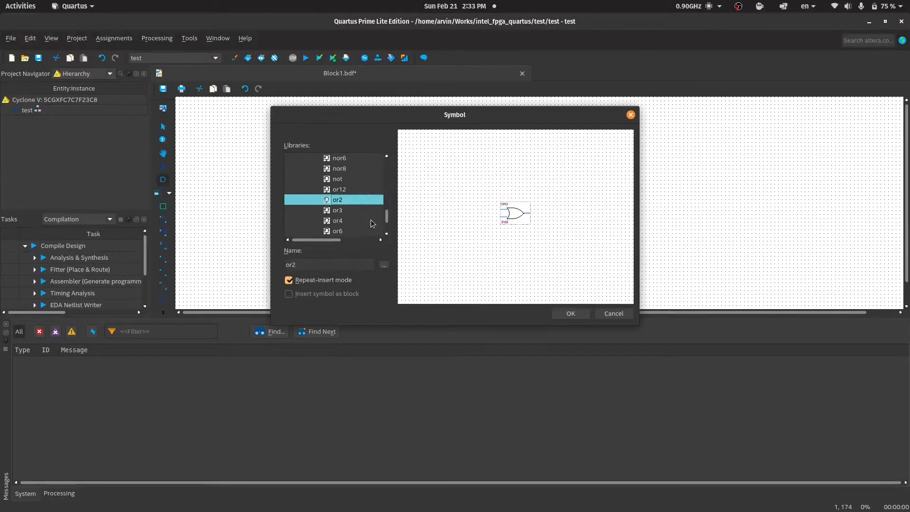
scroll(371, 220, down, 2)
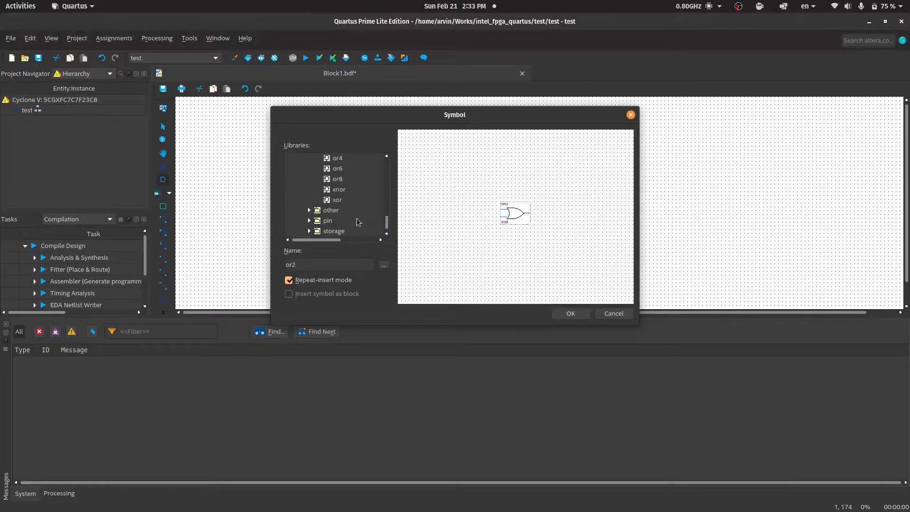
click(309, 221)
click(338, 211)
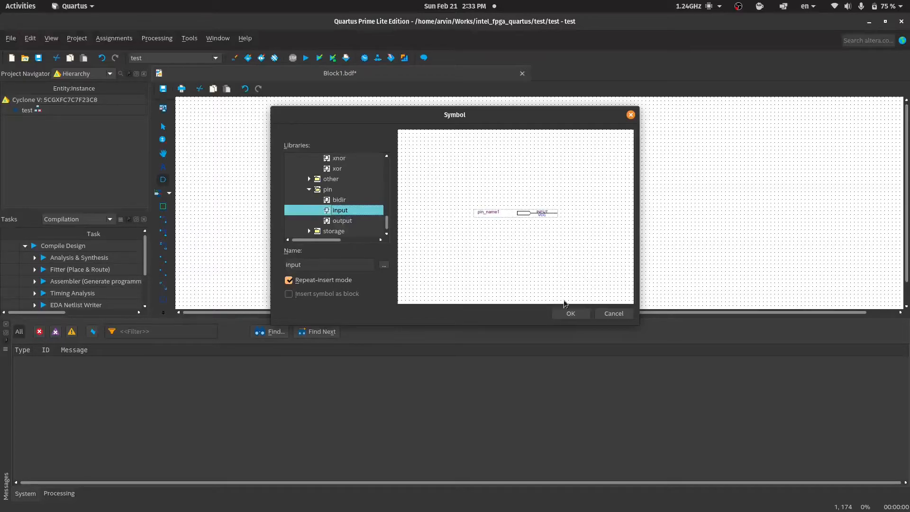
click(571, 314)
click(369, 196)
click(369, 214)
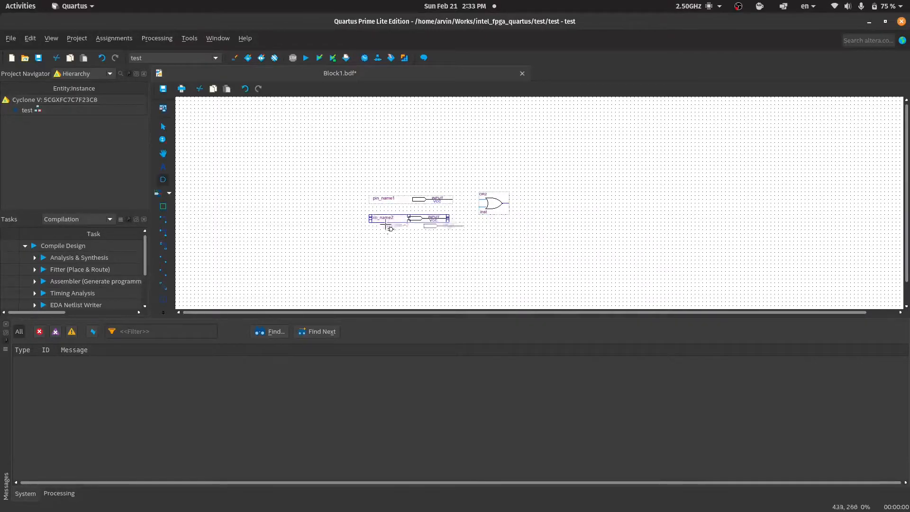
Place an output pin from the primitives pin library to the right of the OR gate.
click(163, 180)
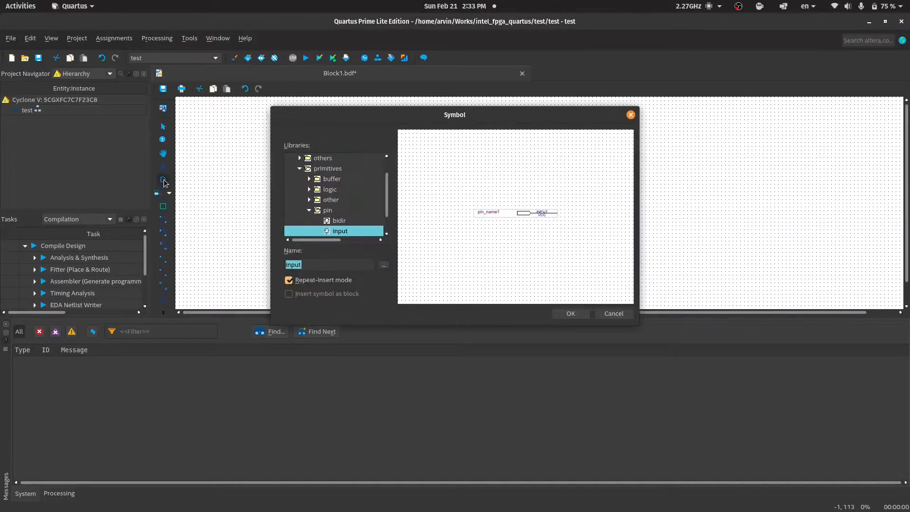
scroll(378, 209, down, 1)
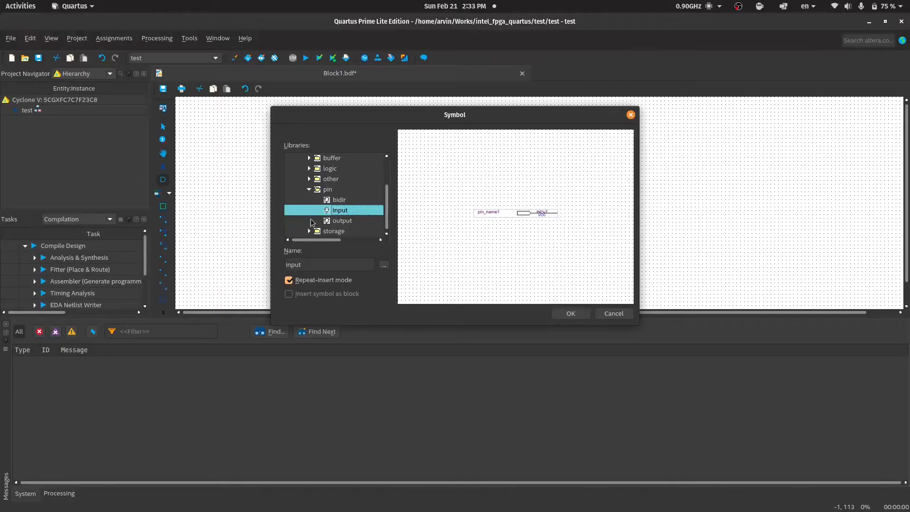
click(313, 221)
click(571, 313)
click(523, 201)
ctrl+scroll(531, 223, up, 1)
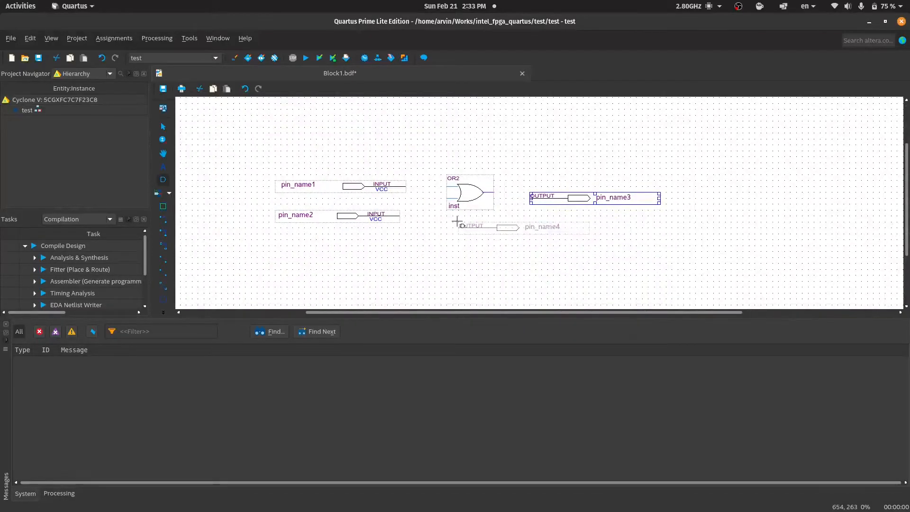
Wire the two input pins to the upper and lower inputs of the OR gate.
key(Escape)
mouse_move(363, 185)
mouse_down()
mouse_move(351, 179)
mouse_move(362, 184)
mouse_up()
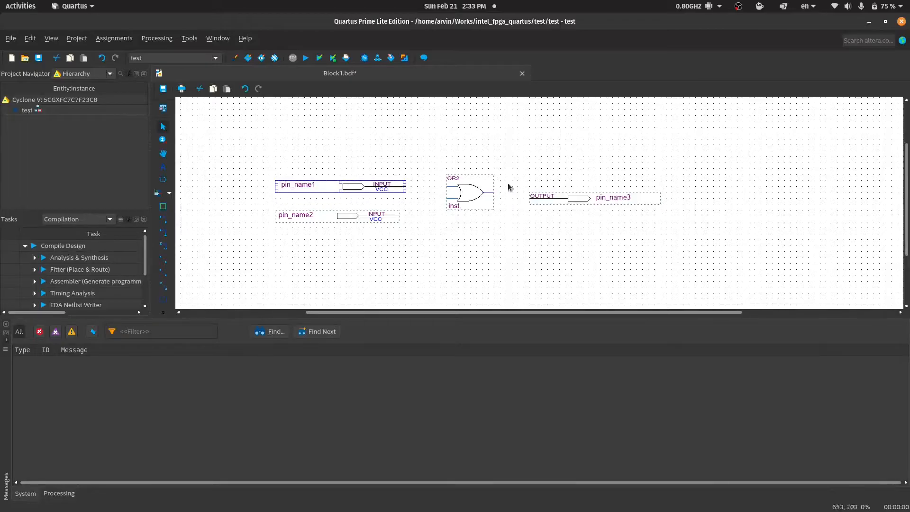
click(163, 223)
drag(405, 187, 448, 188)
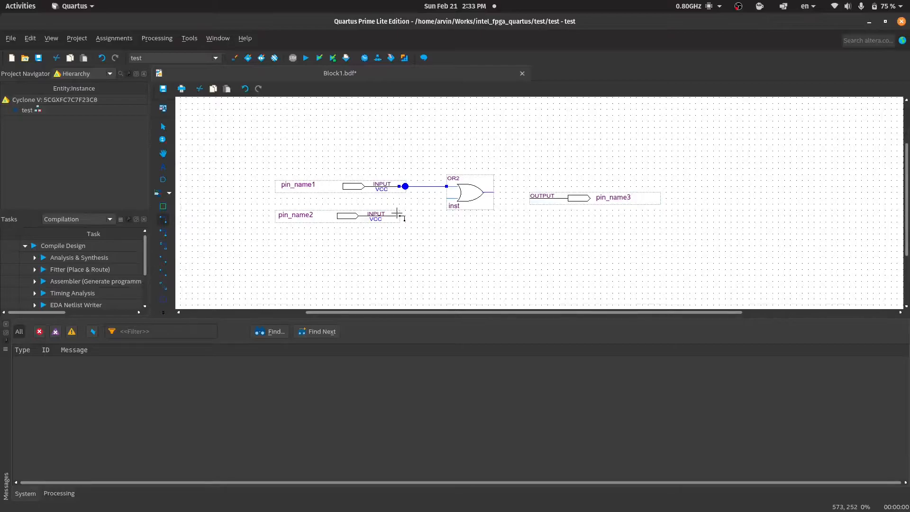
drag(396, 218, 448, 199)
Move the upper input pin up and to the left, and reroute its wire to the OR gate's upper input.
click(163, 127)
mouse_move(404, 186)
mouse_down()
mouse_move(398, 197)
mouse_move(403, 188)
mouse_up()
drag(327, 190, 302, 147)
drag(400, 145, 434, 176)
key(ctrl+x)
click(387, 164)
key(Delete)
click(377, 165)
key(Delete)
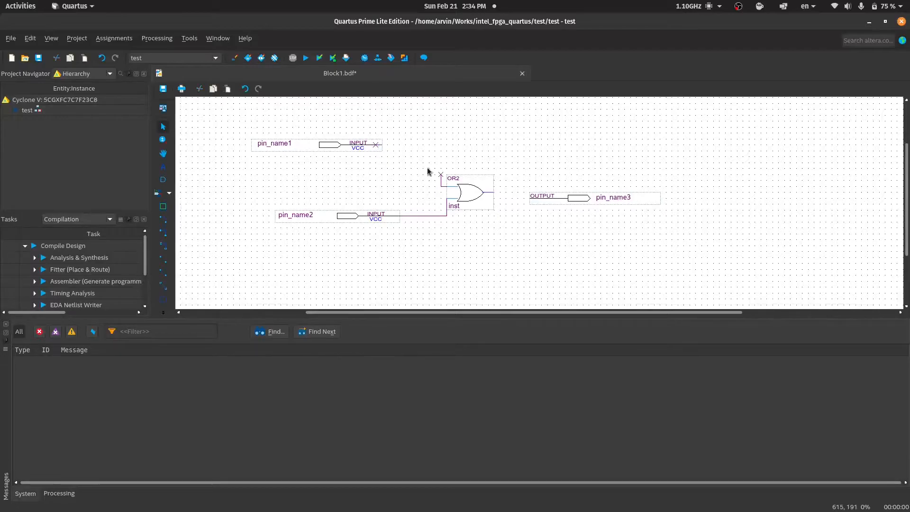
click(442, 183)
drag(441, 176, 375, 144)
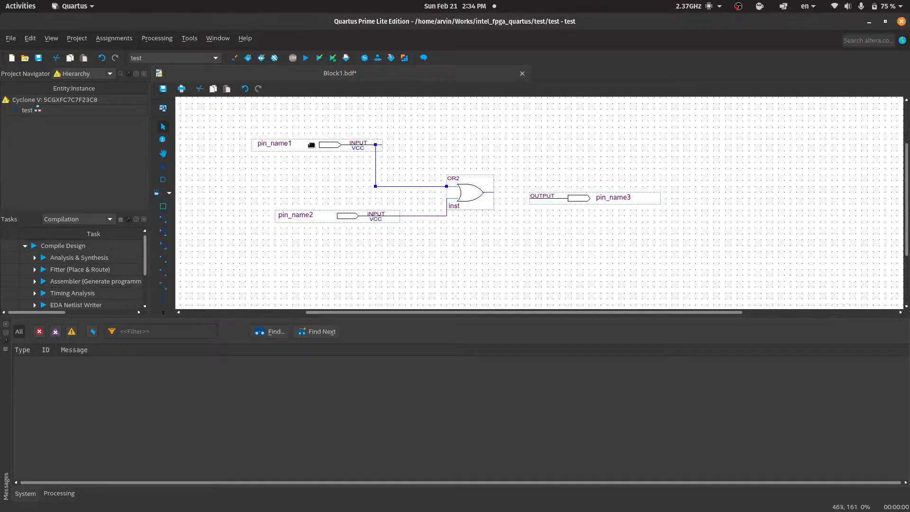
Move the upper input pin back down towards the OR gate's level and delete its old wire segments.
ctrl+drag(305, 147, 295, 175)
click(386, 186)
key(Delete)
click(375, 181)
key(Delete)
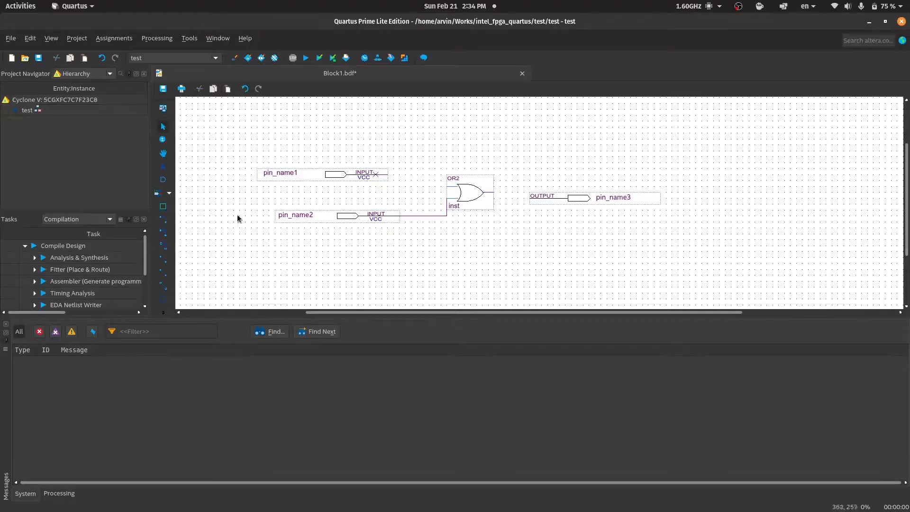
Wire the upper input pin to the OR gate's upper input and the gate's output to the output pin.
click(385, 174)
click(273, 266)
click(162, 222)
drag(387, 174, 529, 198)
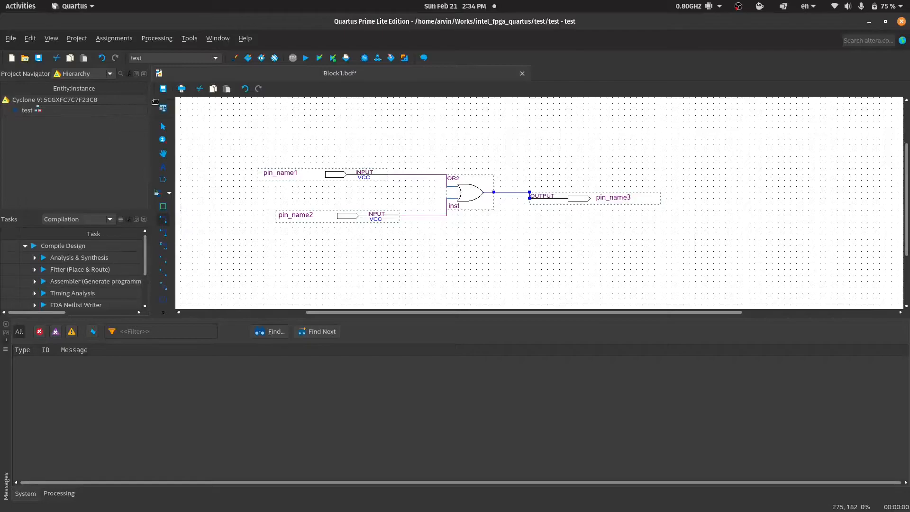
Move the output pin level with the OR gate's output and shift the upper input pin slightly right, closer to the gate.
click(163, 127)
click(559, 198)
drag(569, 189, 581, 184)
mouse_move(341, 174)
mouse_down()
mouse_move(364, 177)
mouse_move(353, 175)
mouse_up()
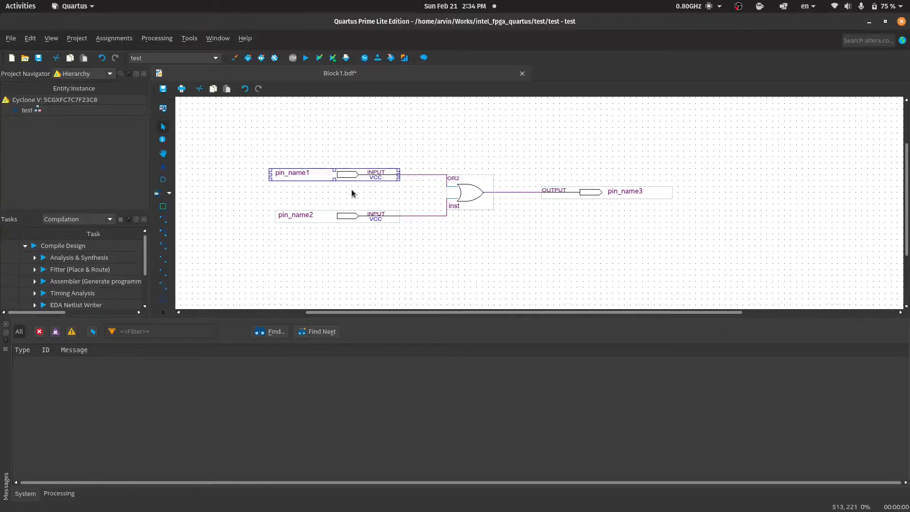
Rename the upper input pin in_A and the lower input pin in_B.
click(293, 175)
click(293, 175)
key(BackSpace)
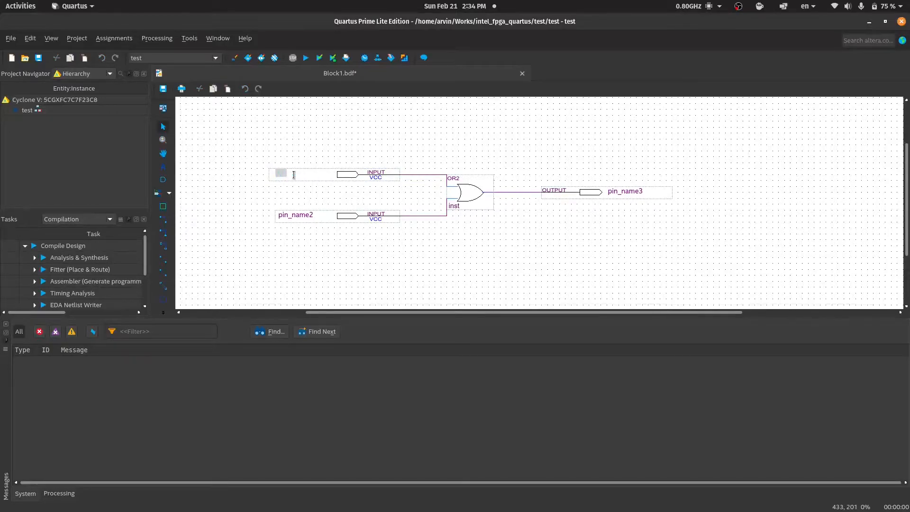
text(1)
key(Tab)
key(BackSpace)
text(in_B)
key(Return)
Rename the output pin out.
double_click(639, 191)
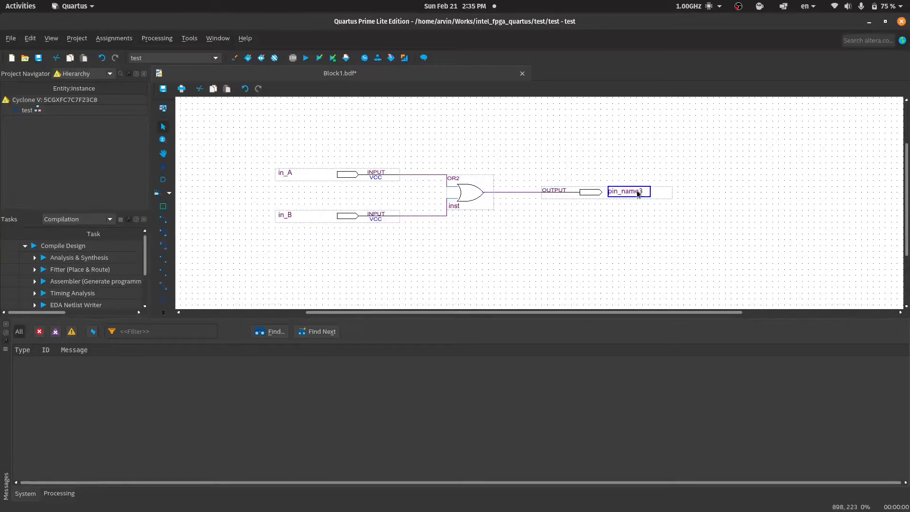
key(BackSpace)
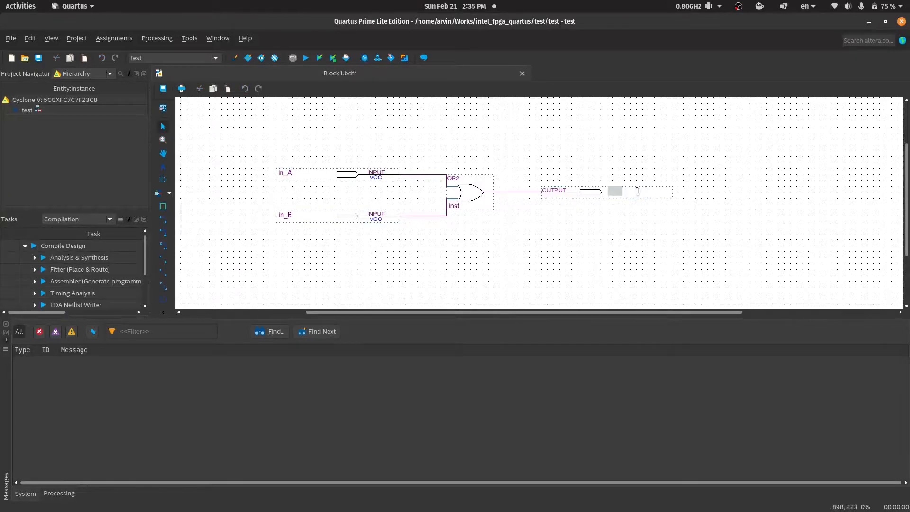
text(out)
key(Return)
click(673, 274)
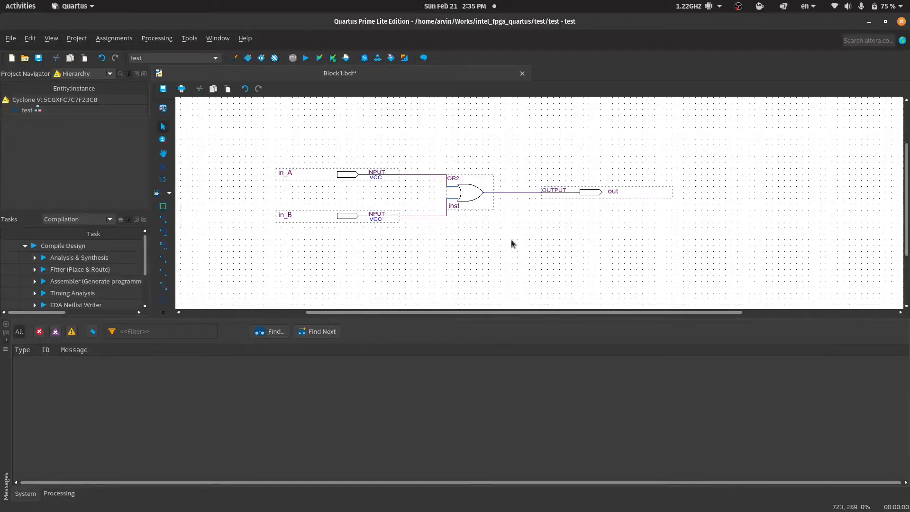
Move the in_B pin slightly up, closer to the level of the OR gate's lower input.
click(329, 218)
drag(330, 216, 328, 211)
click(426, 258)
Save the schematic as test.bdf in the project folder with the option to add it to the current project.
click(11, 38)
mouse_move(30, 38)
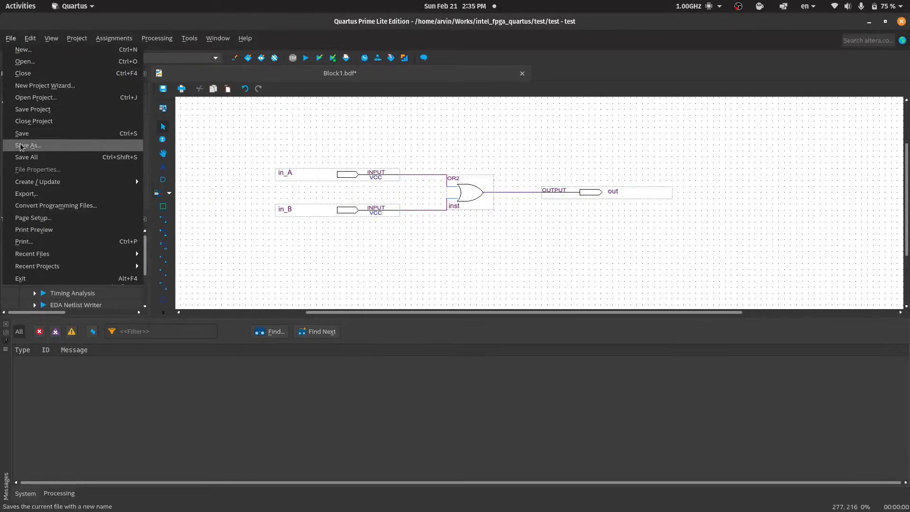
click(32, 146)
click(384, 379)
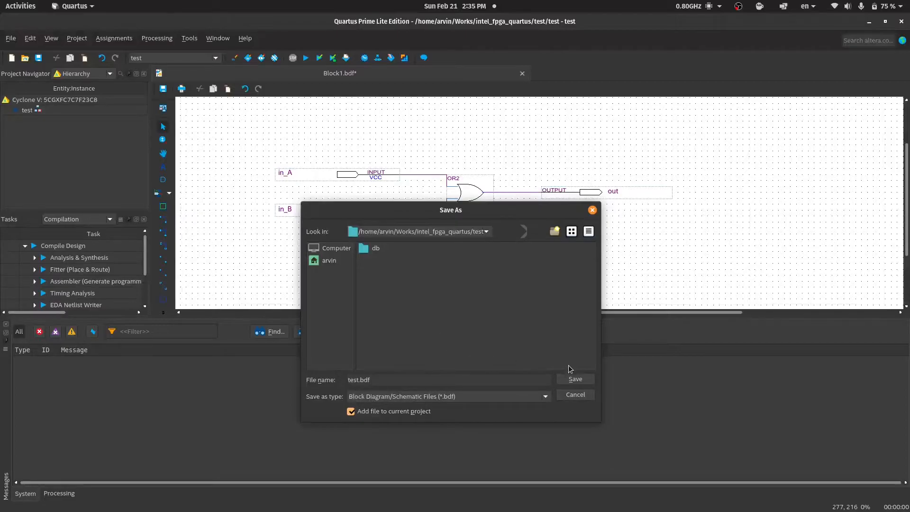
click(575, 379)
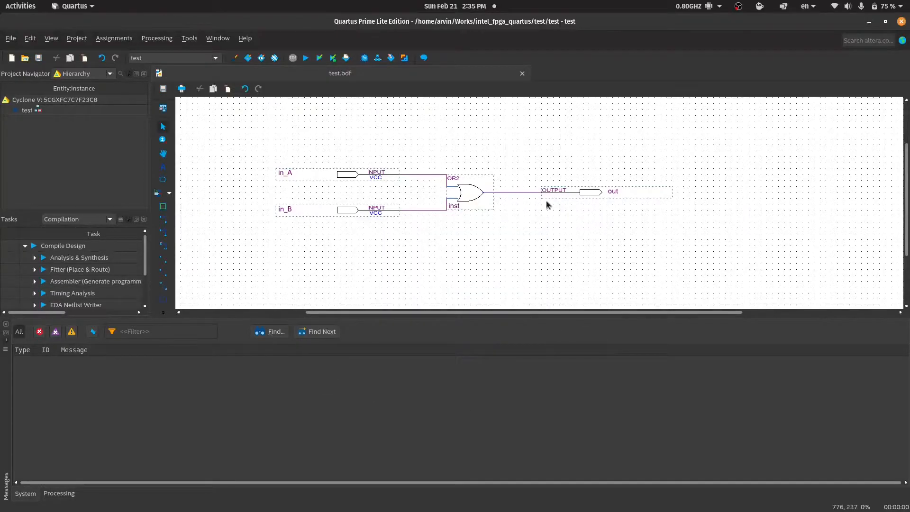
Run a full compilation of the project and close the compilation report.
click(164, 39)
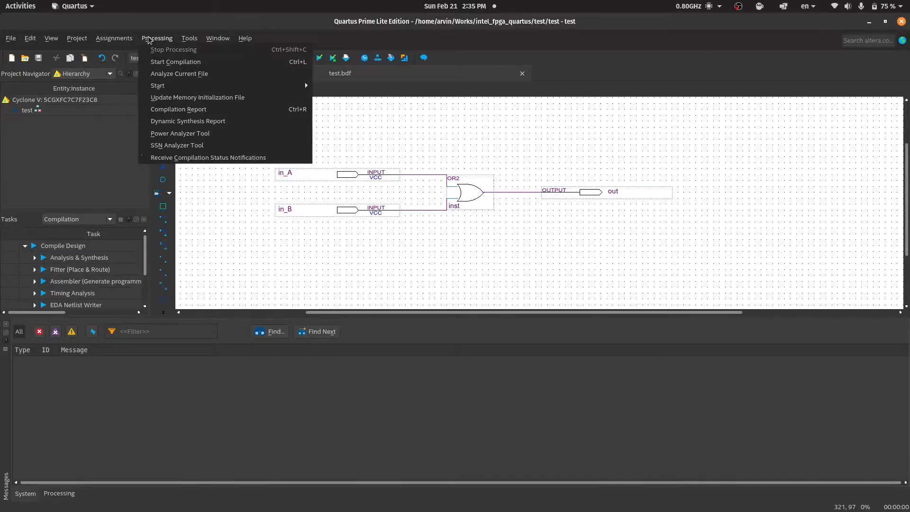
click(171, 64)
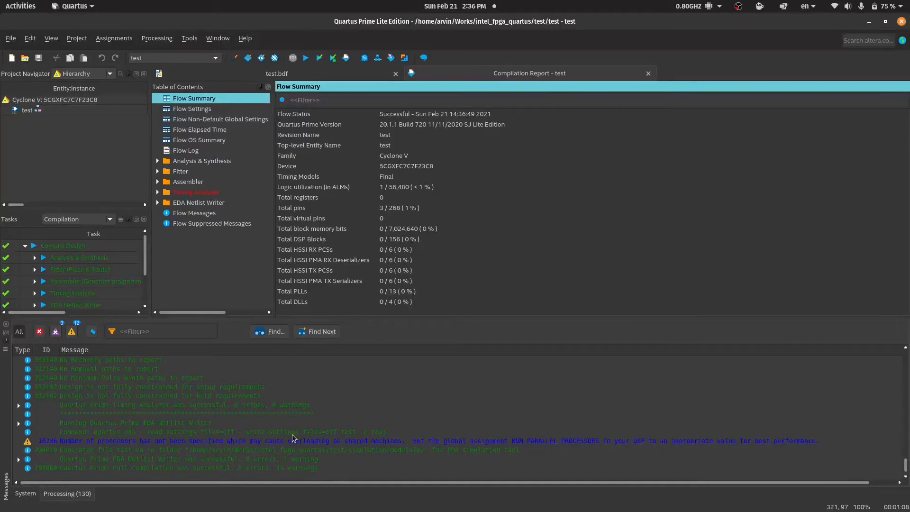
click(649, 74)
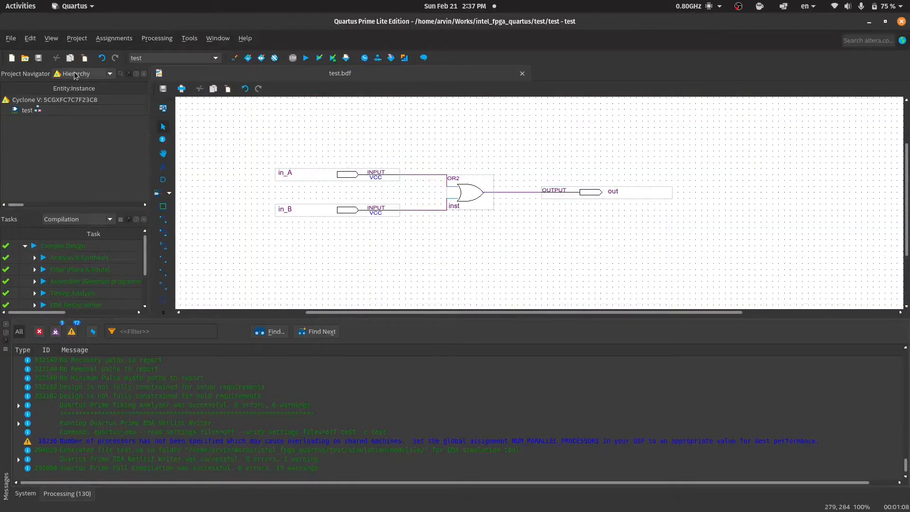
Create a new University Program VWF file and maximize its Simulation Waveform Editor window.
click(11, 39)
click(15, 49)
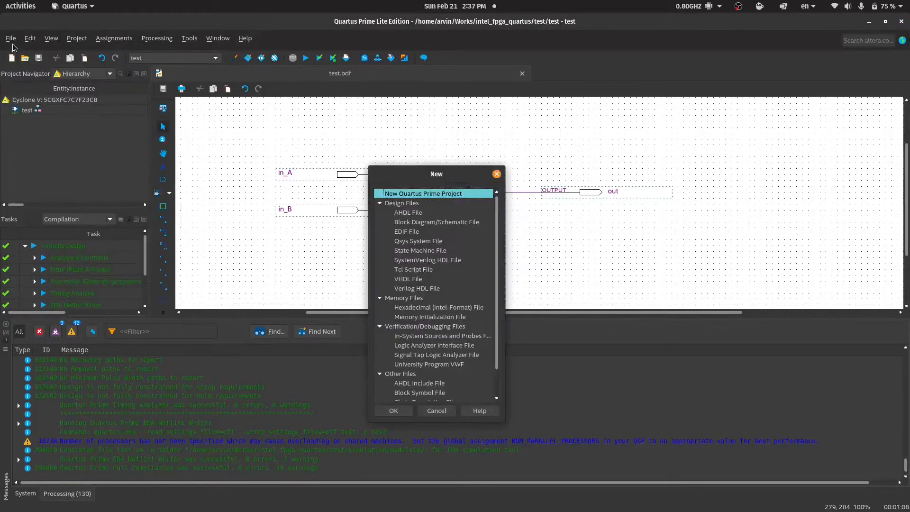
scroll(434, 301, down, 1)
click(434, 298)
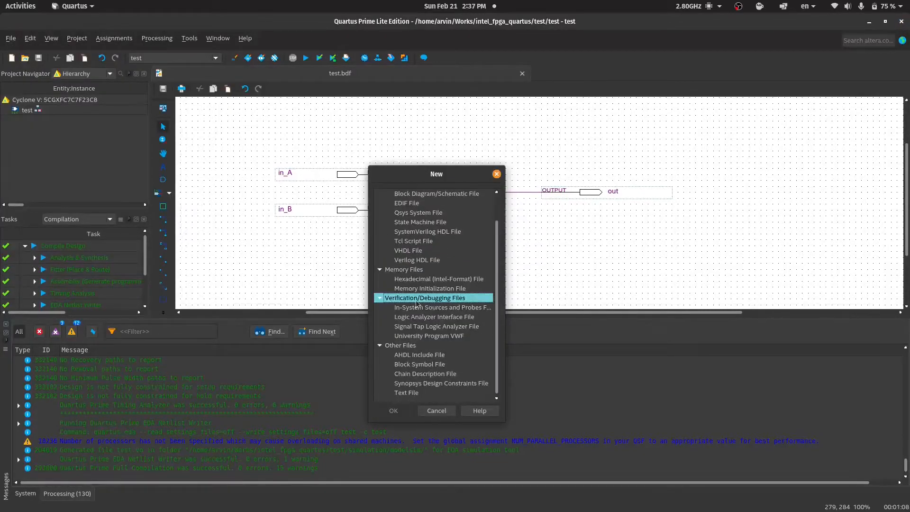
click(432, 337)
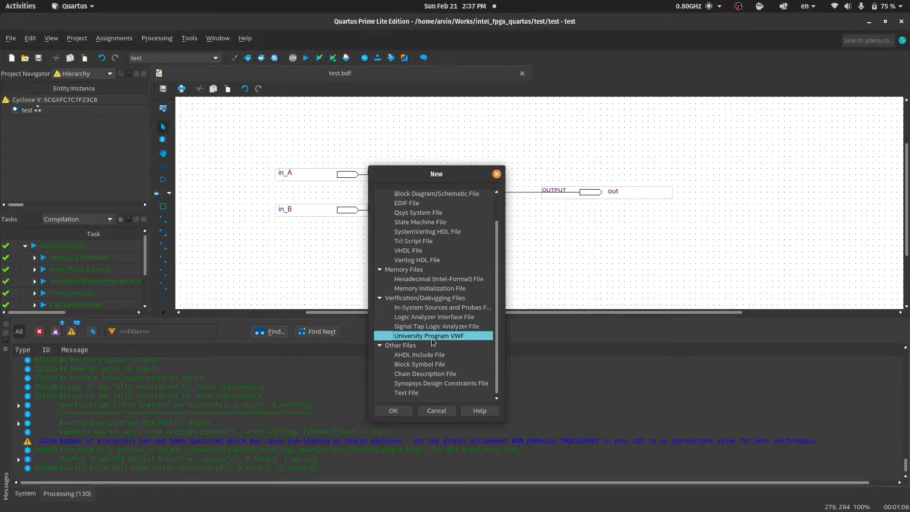
click(394, 411)
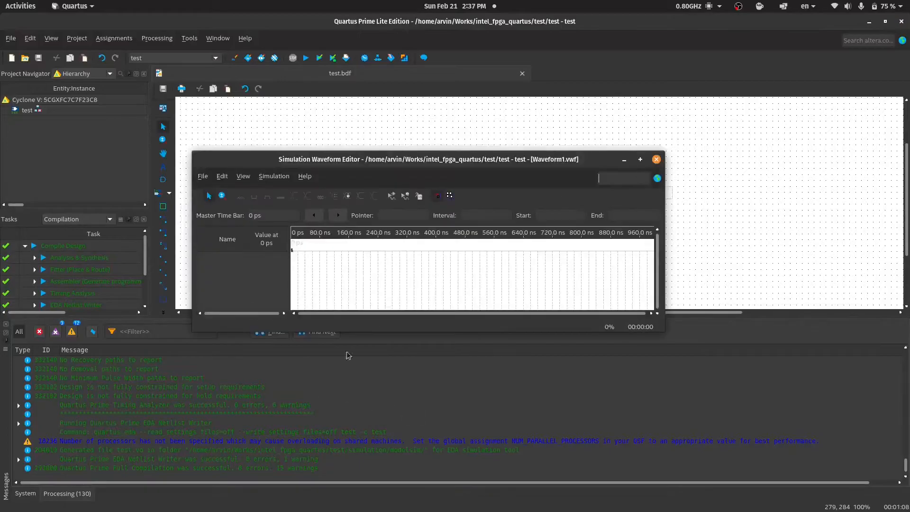
double_click(463, 159)
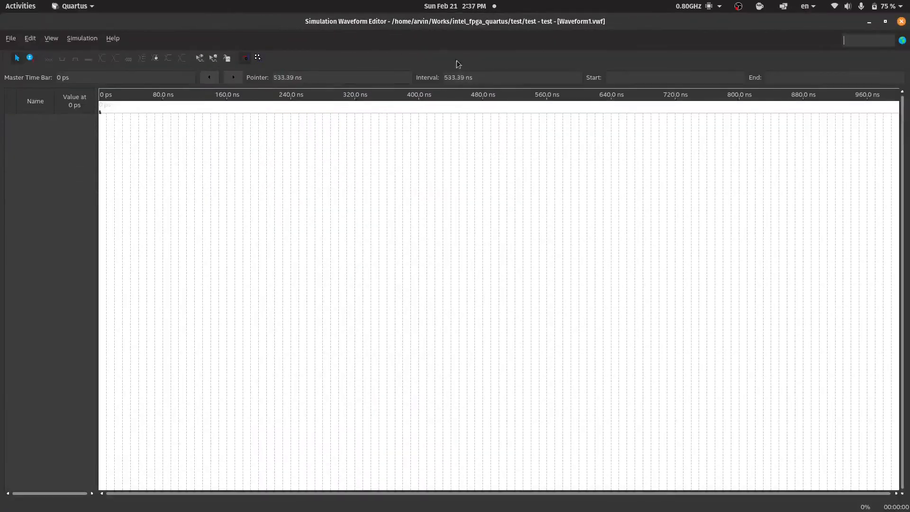
drag(441, 21, 463, 147)
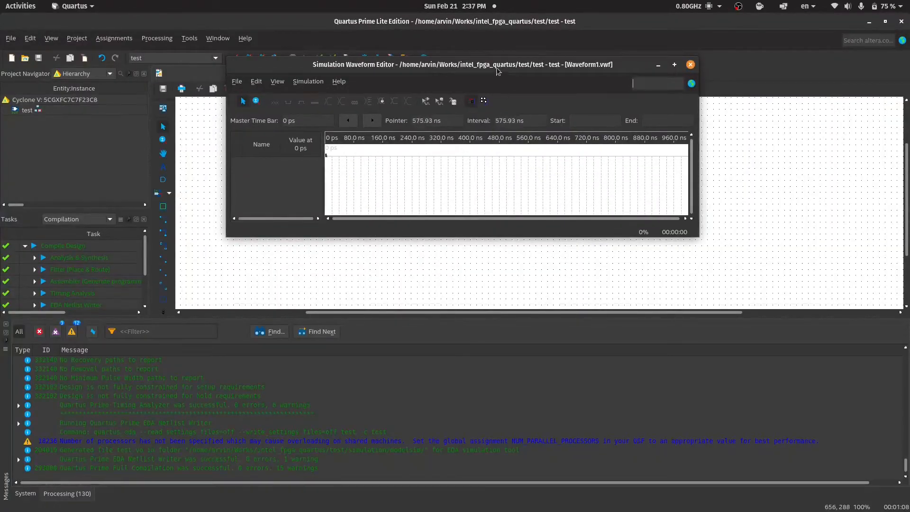
drag(498, 65, 526, 42)
double_click(525, 43)
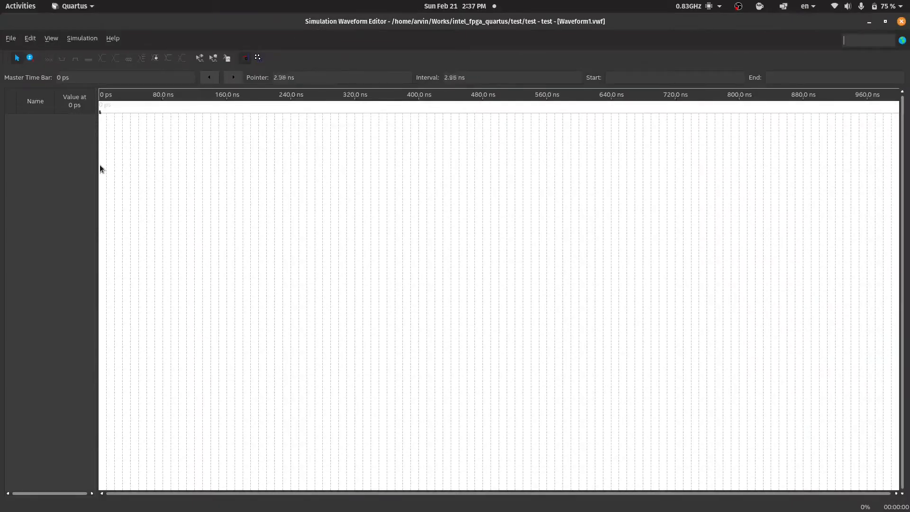
Insert the nodes in_A, in_B and out into the waveform using the Node Finder with the Pins: all filter.
right_click(48, 163)
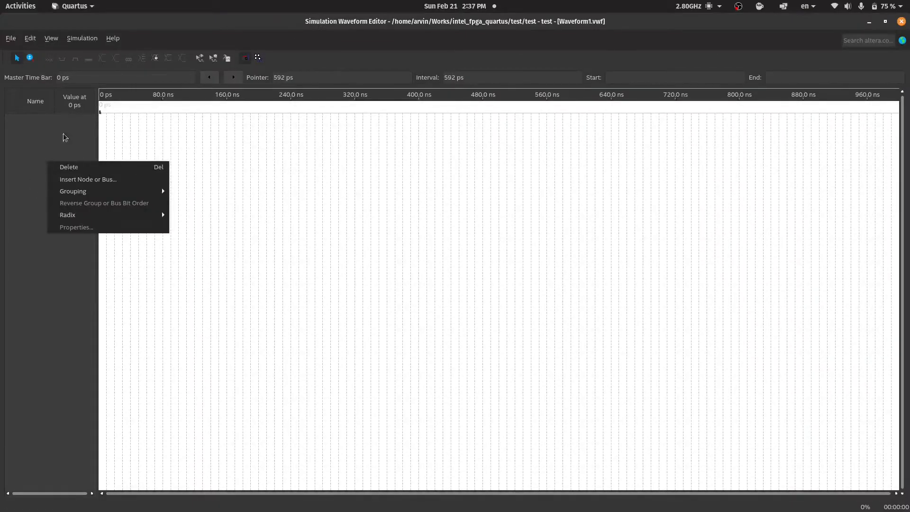
click(97, 180)
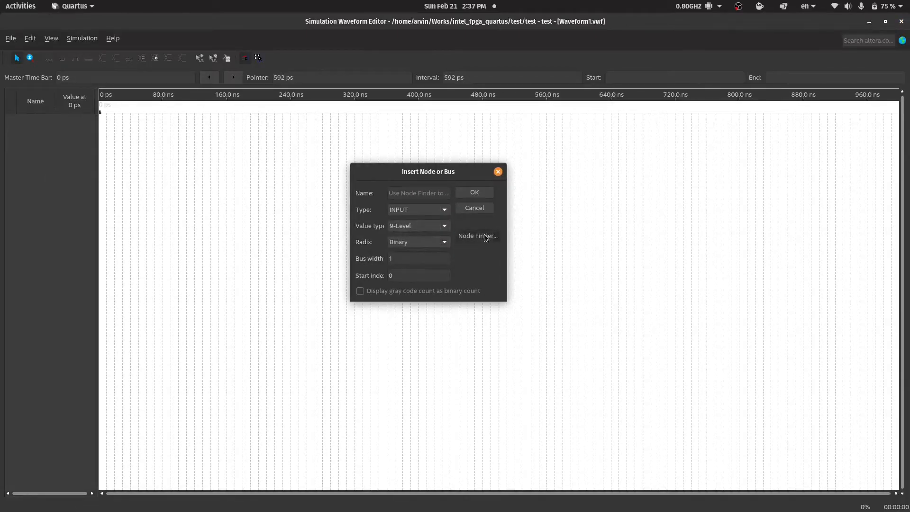
click(484, 236)
drag(485, 211, 542, 209)
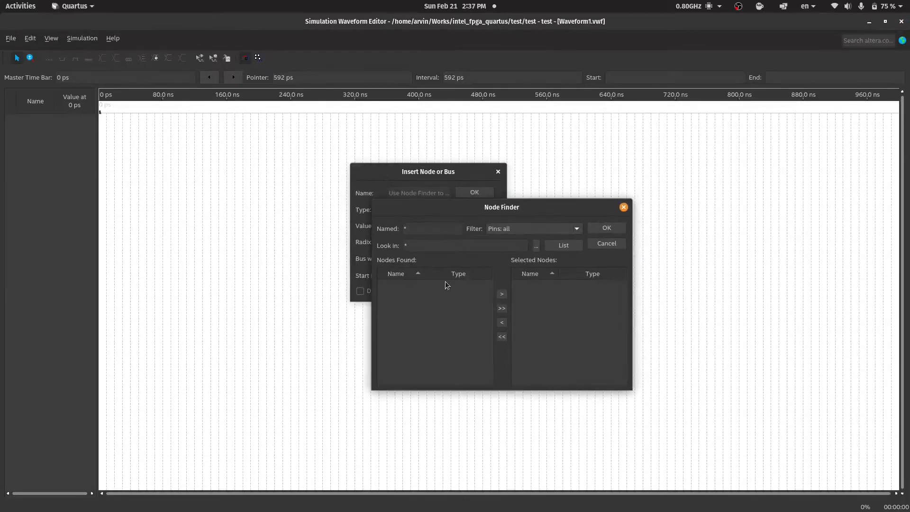
click(550, 245)
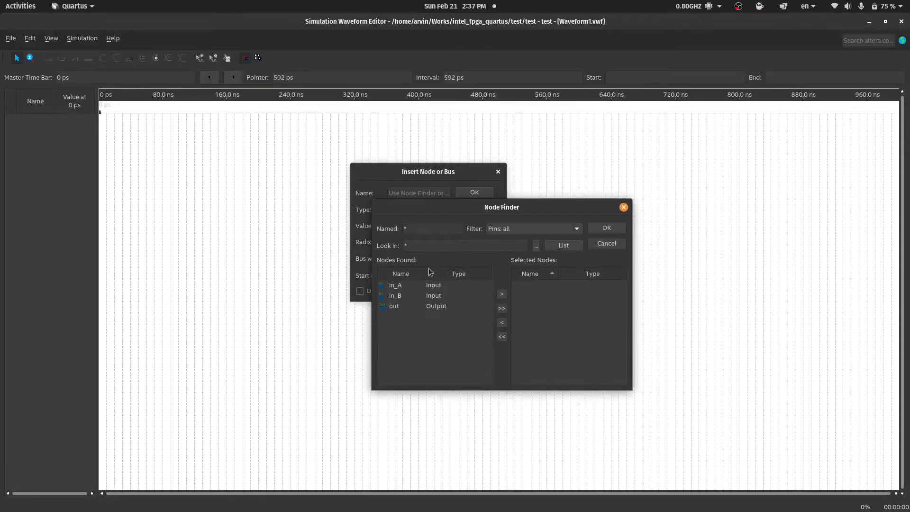
click(502, 308)
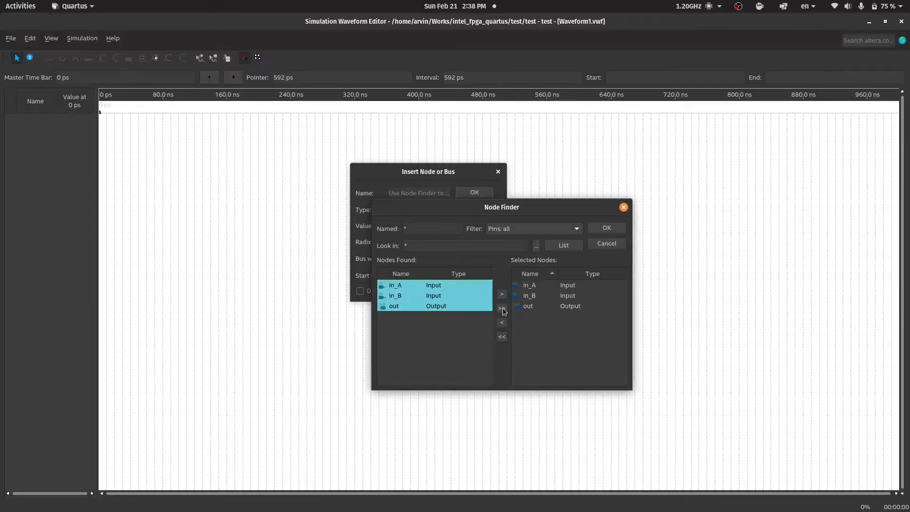
click(608, 227)
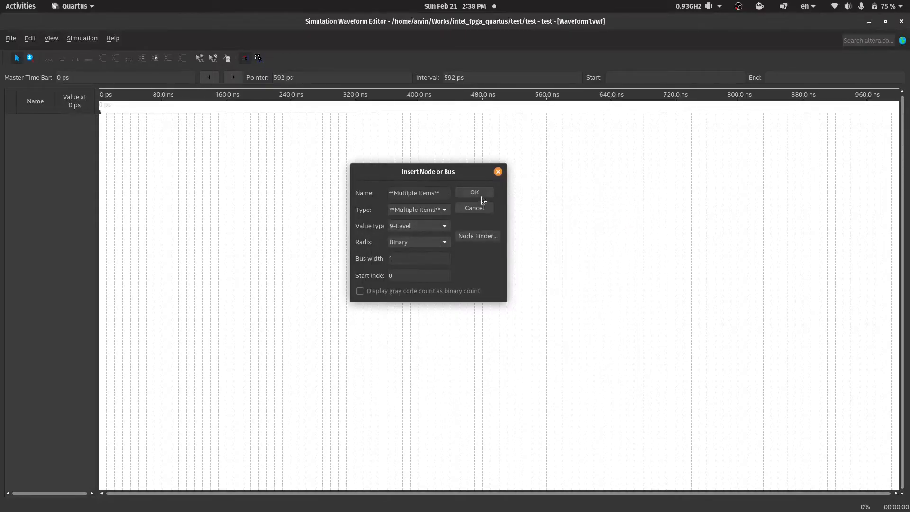
click(476, 193)
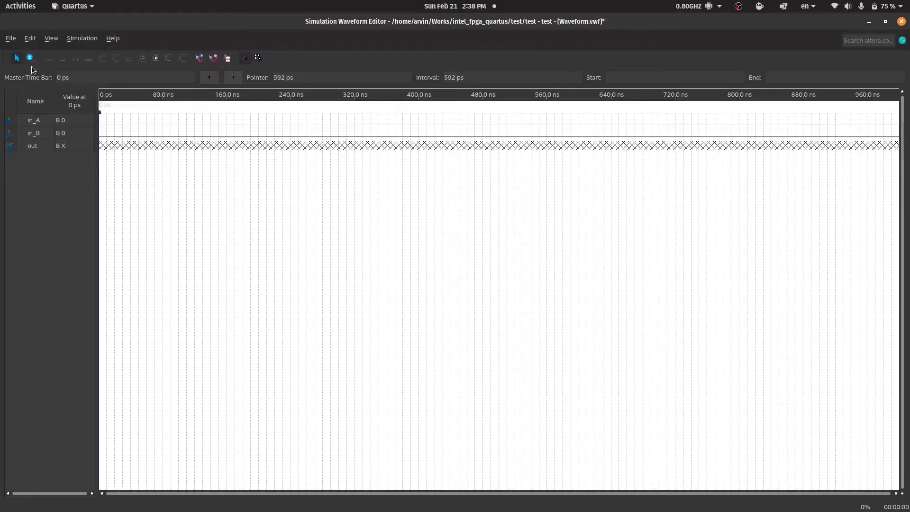
Set the waveform's end time to 100 ns.
click(34, 42)
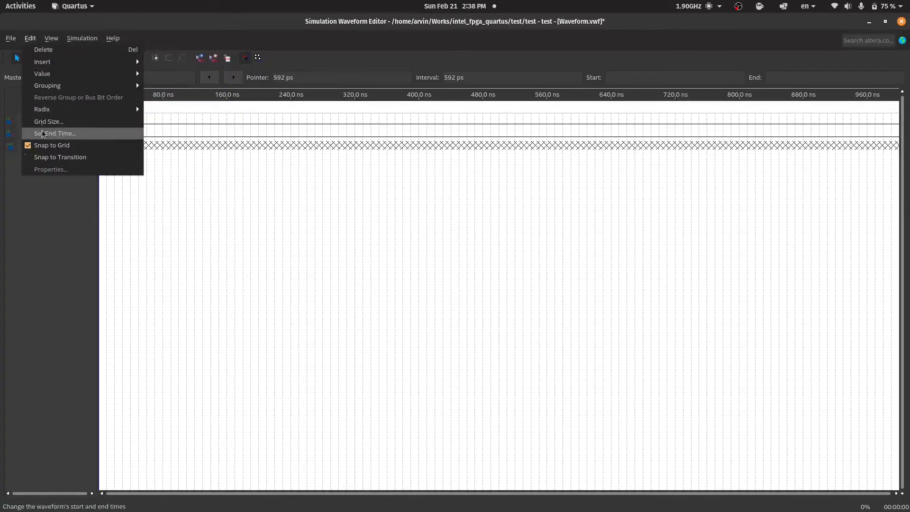
click(55, 133)
click(492, 284)
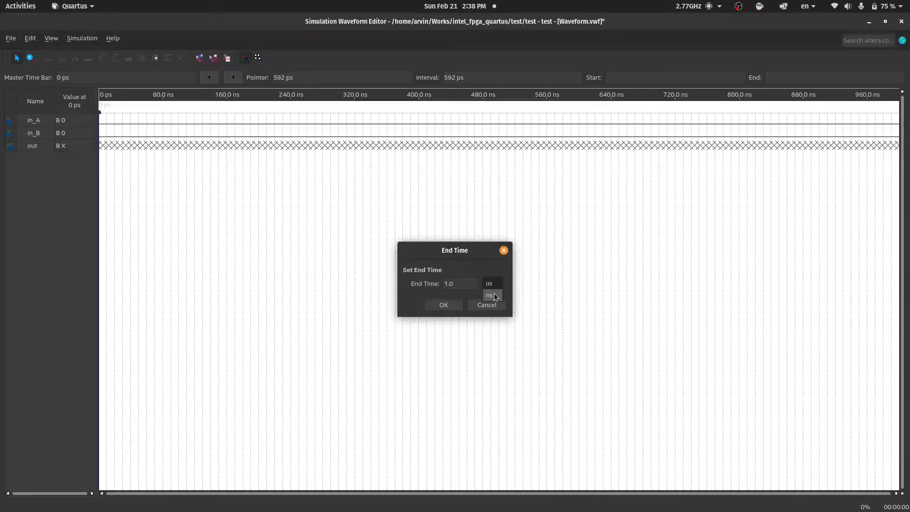
click(494, 294)
text(00)
click(427, 306)
Set the waveform editor's grid size to a period of 10.0 ns.
click(29, 38)
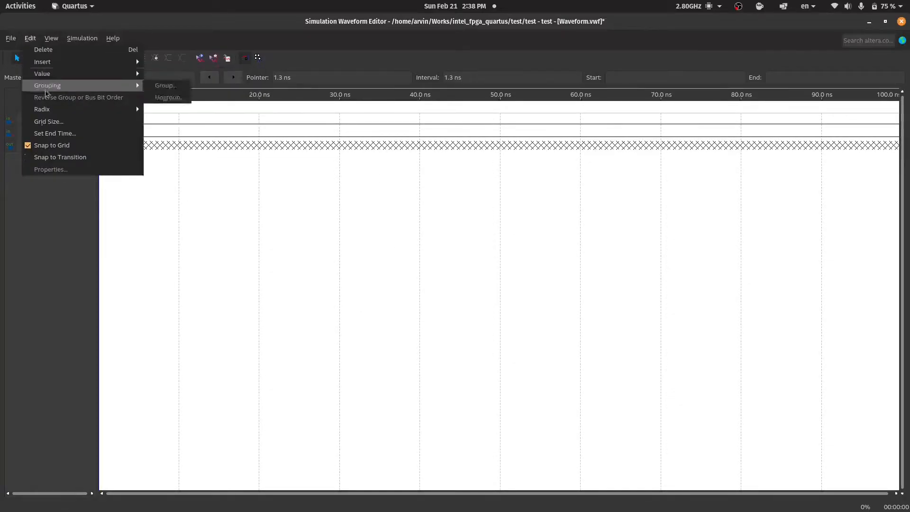
click(48, 121)
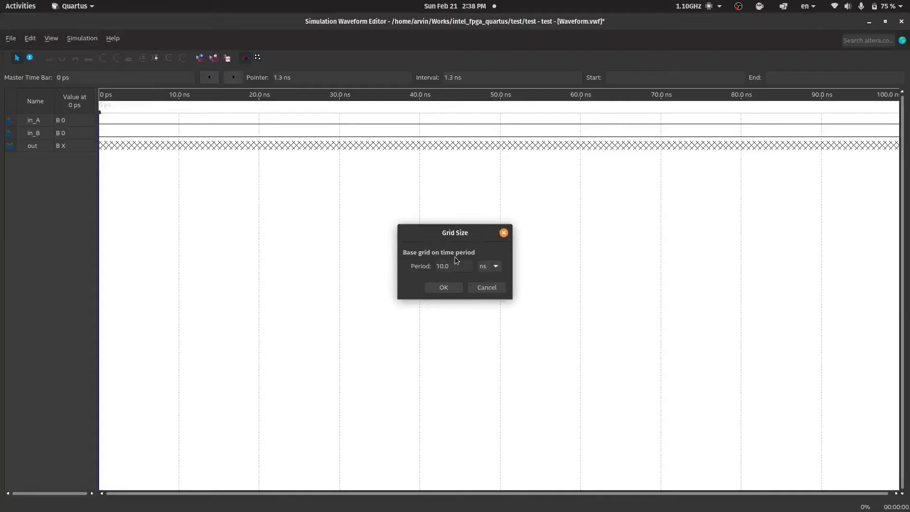
double_click(442, 266)
click(496, 265)
click(496, 266)
click(444, 287)
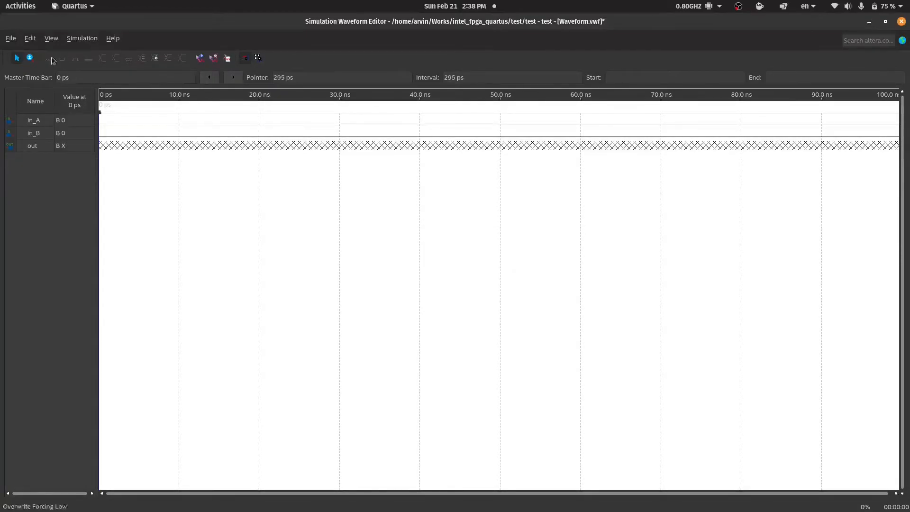
Overwrite in_A with a clock waveform of 10.0 ns period, 0.0 ns offset and 50% duty cycle.
click(49, 120)
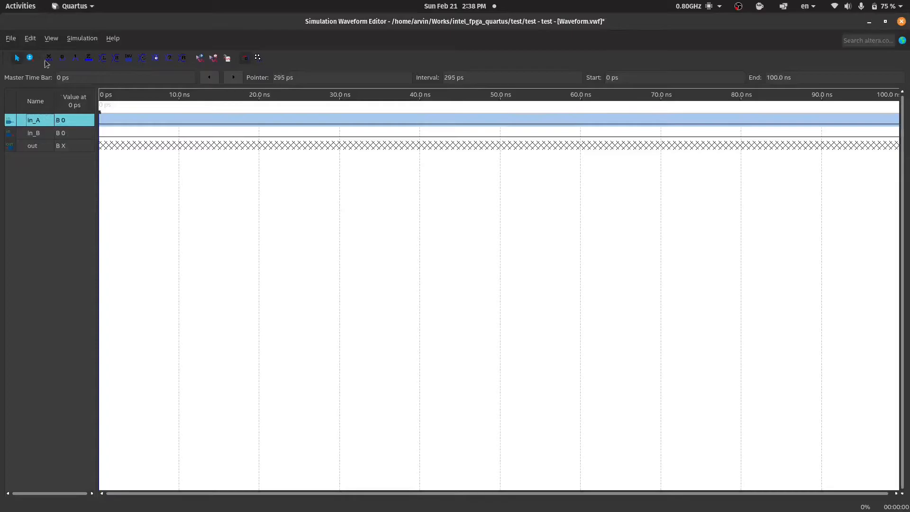
click(30, 38)
mouse_move(47, 79)
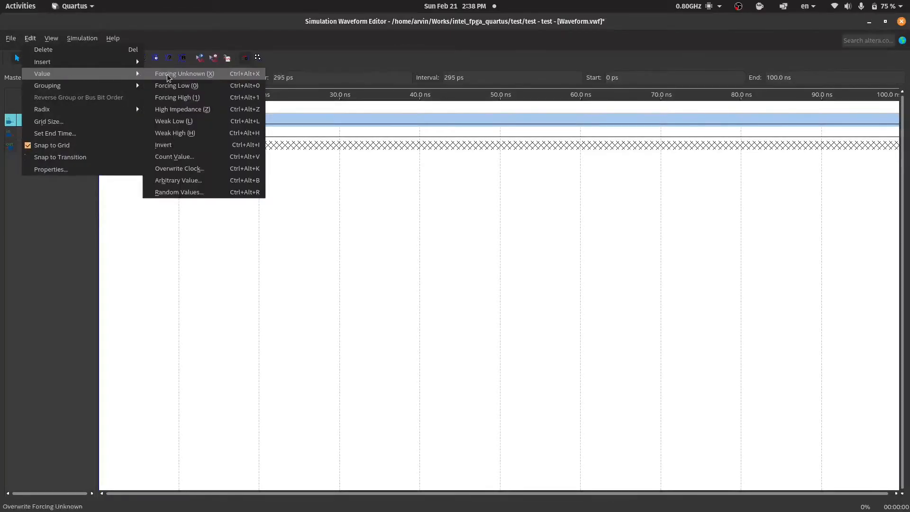
click(203, 168)
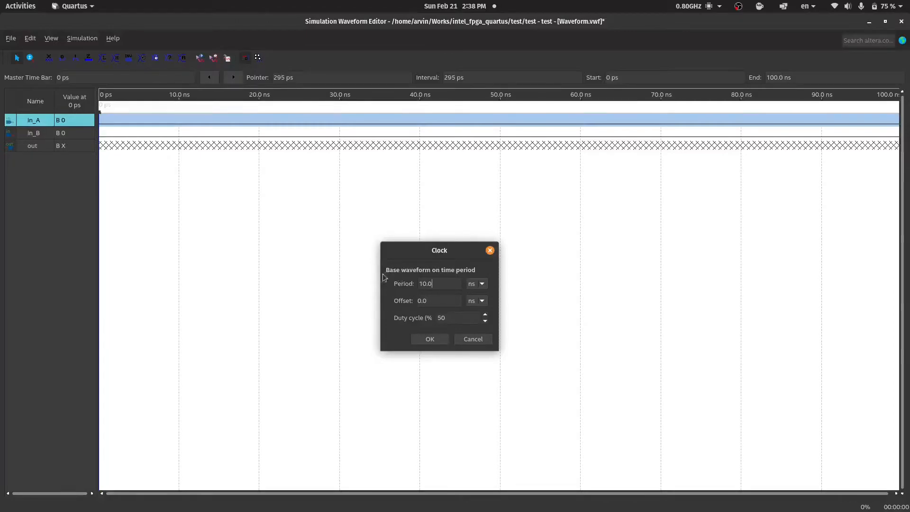
click(435, 340)
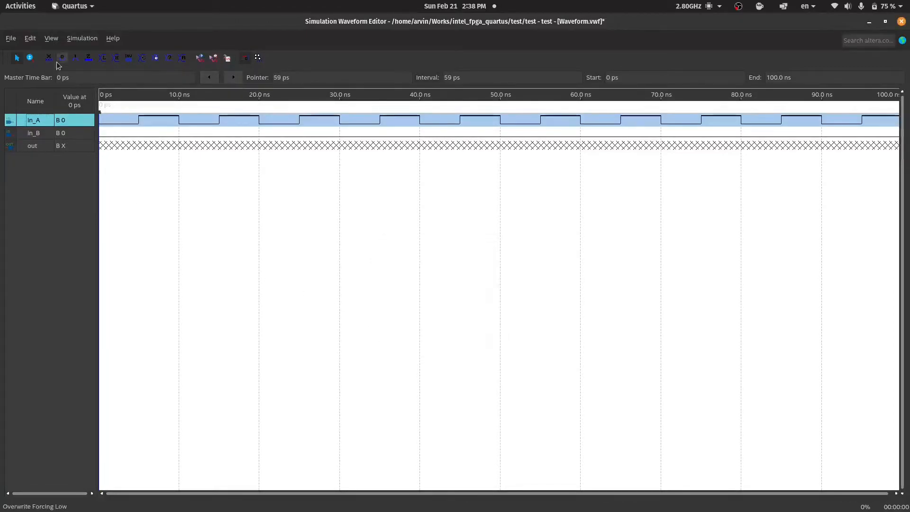
Overwrite in_B with a clock waveform of 20.0 ns period, 0.0 ns offset and 50% duty cycle.
click(29, 38)
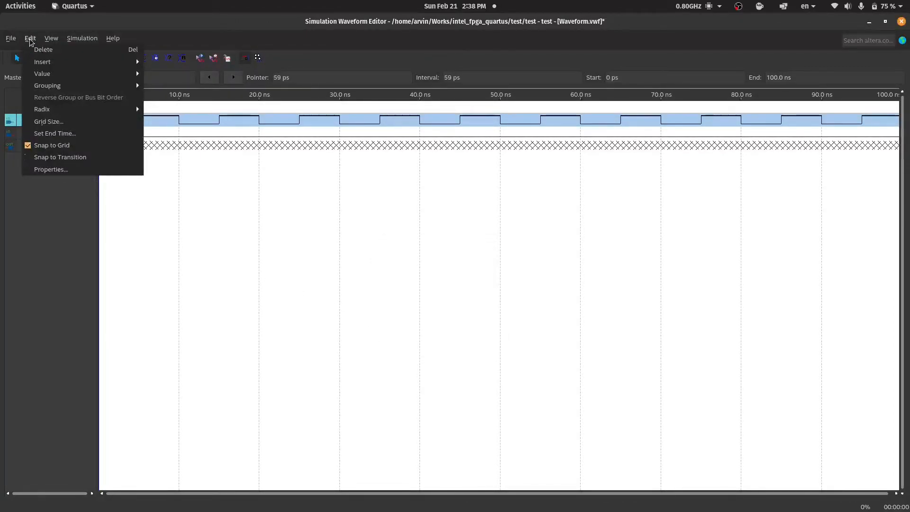
click(268, 113)
click(39, 132)
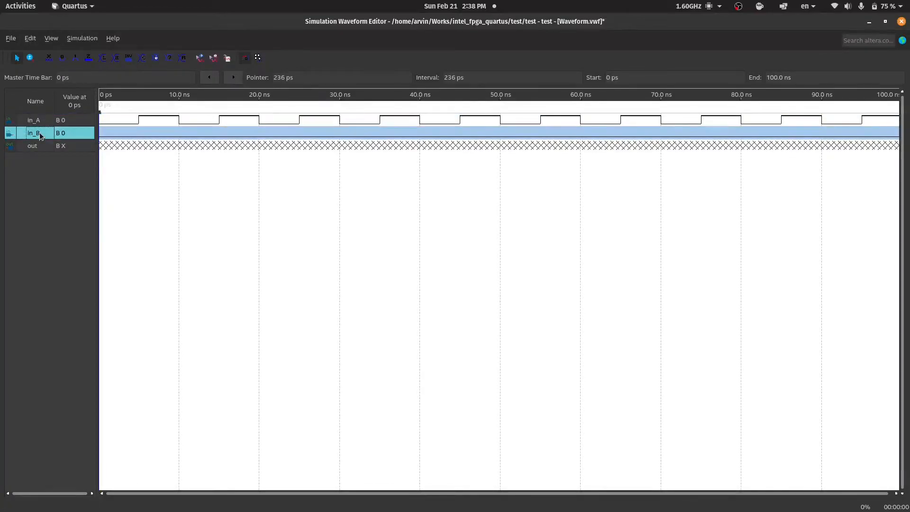
click(30, 38)
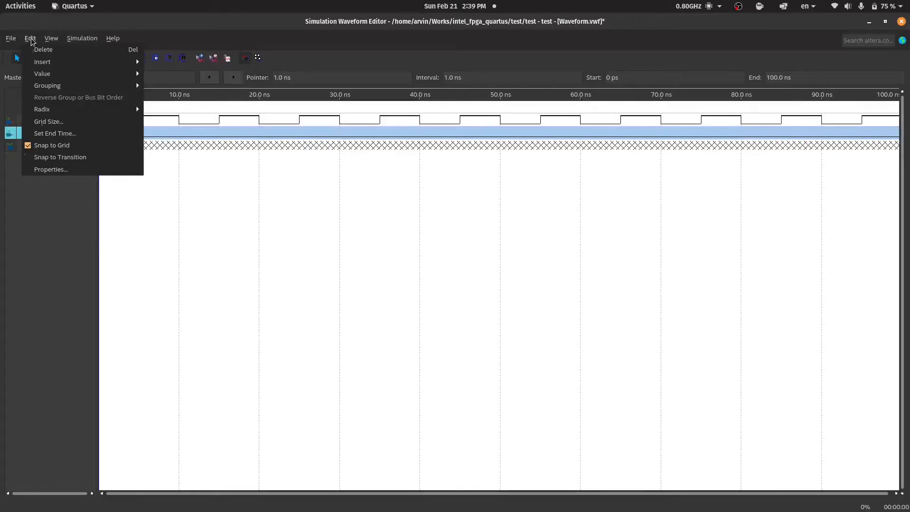
mouse_move(132, 86)
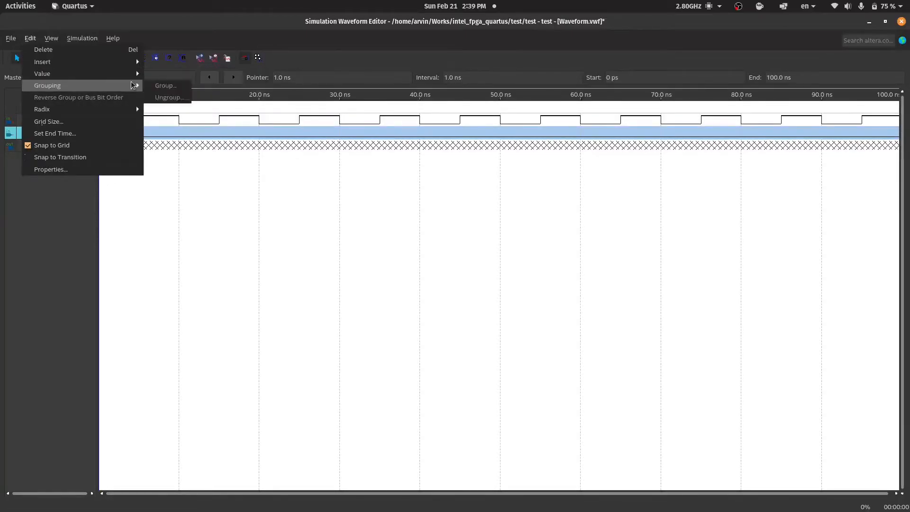
click(201, 169)
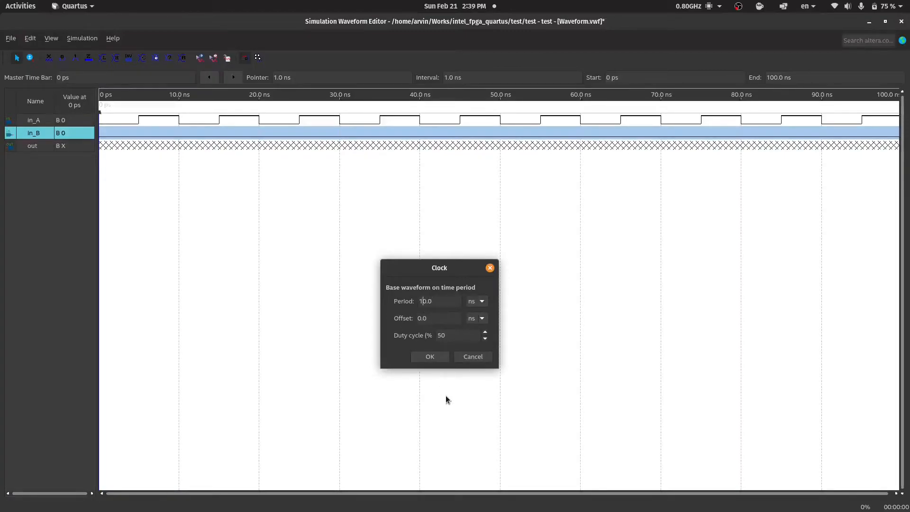
key(Delete)
text(2)
click(430, 357)
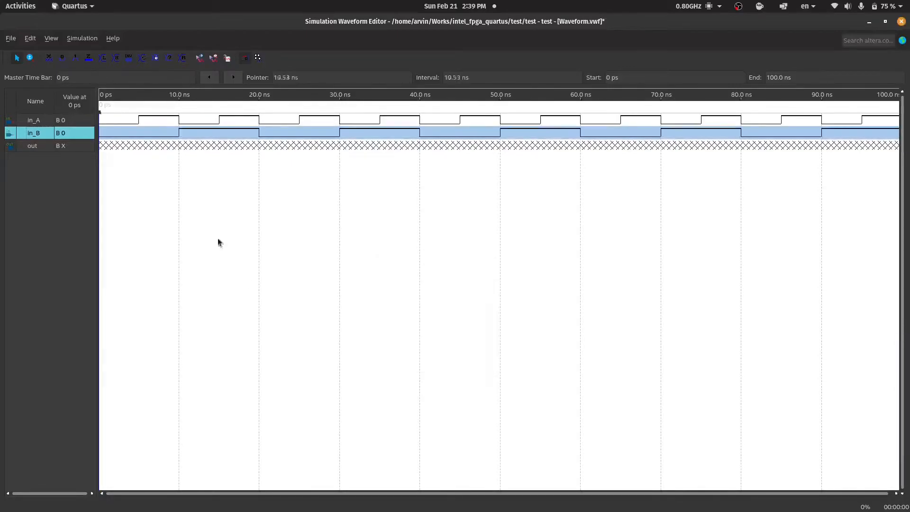
click(193, 160)
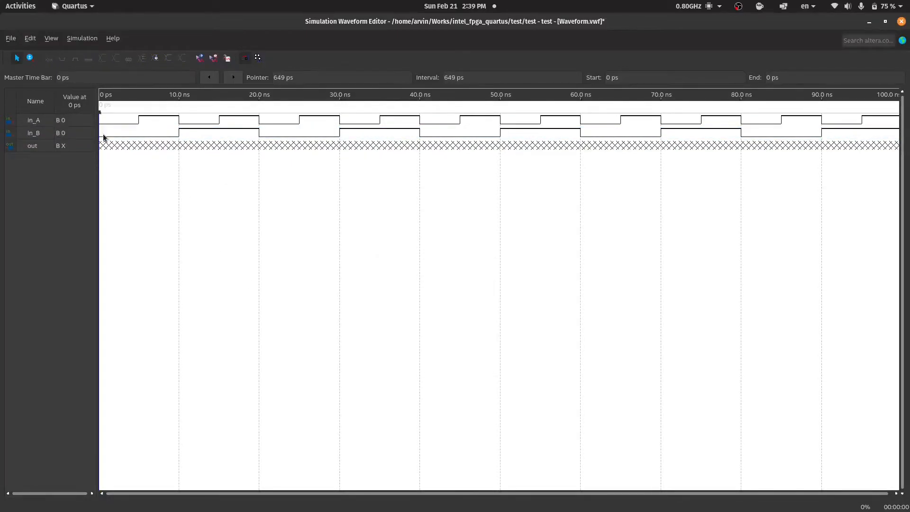
Save the waveform in the project's test folder as test_waveform.vwf, adding it to the current project.
click(10, 39)
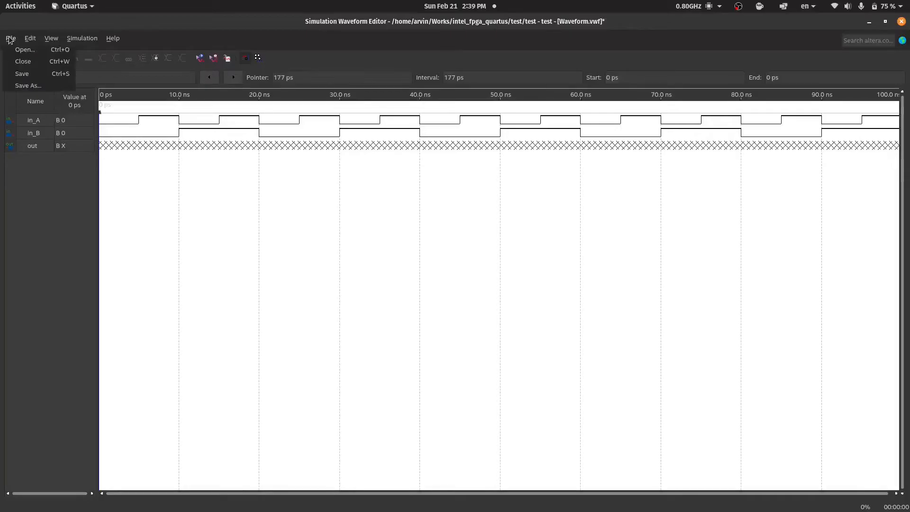
click(28, 85)
click(377, 389)
drag(376, 389, 346, 387)
text(test)
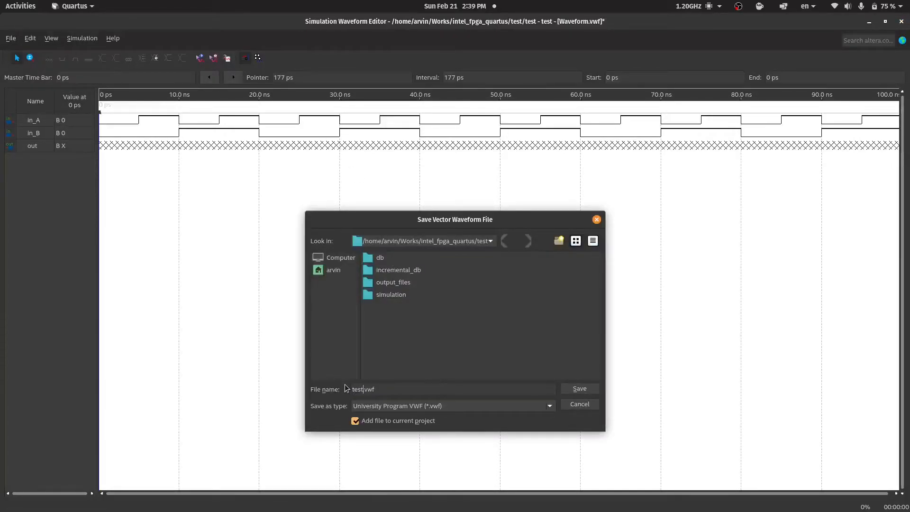
text(_waveform)
key(Return)
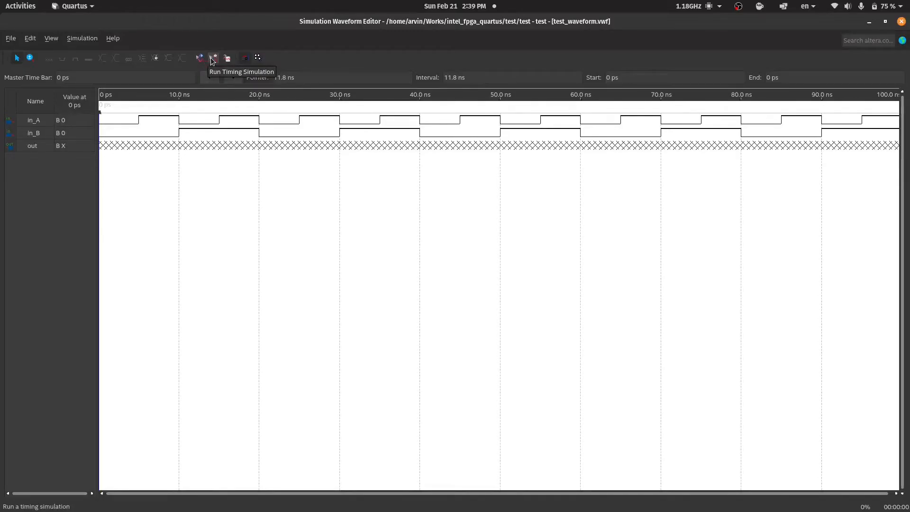
Try to run the functional simulation, read the messages in its progress window and close it.
key(alt+Tab)
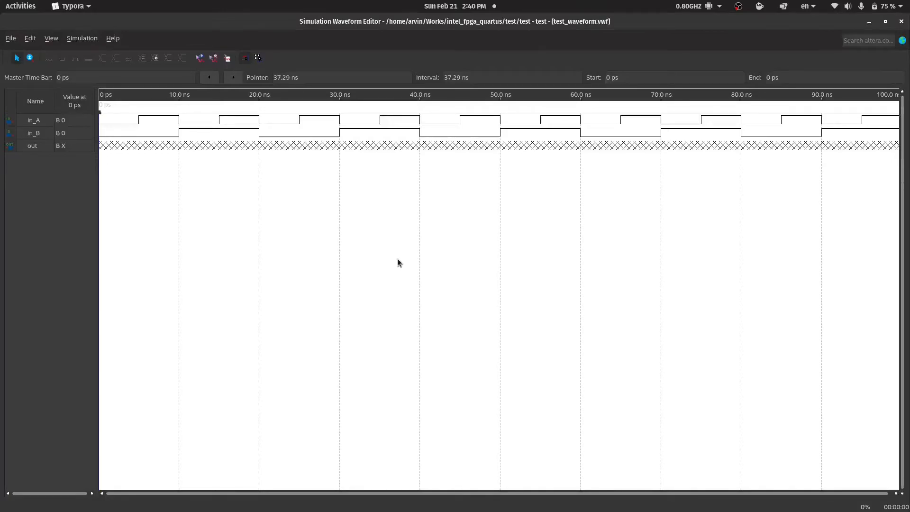
click(198, 59)
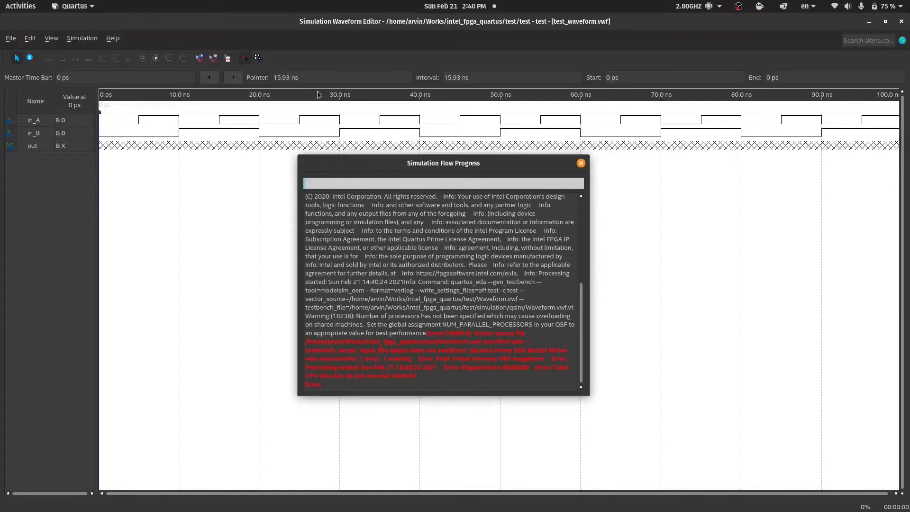
drag(415, 386, 434, 341)
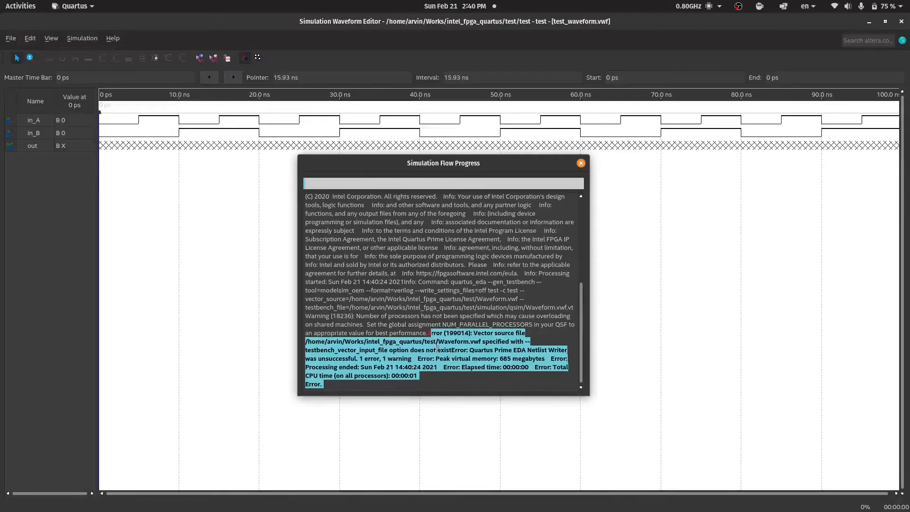
click(437, 348)
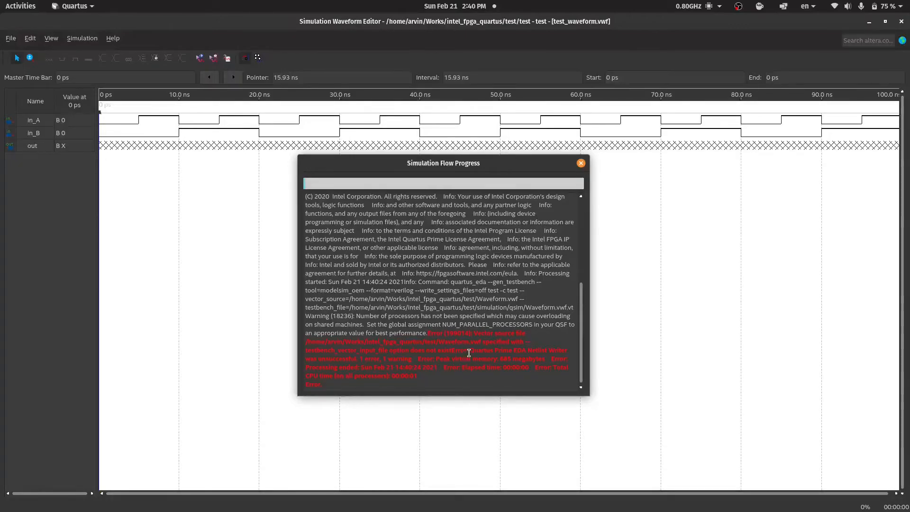
drag(469, 352, 351, 343)
click(581, 163)
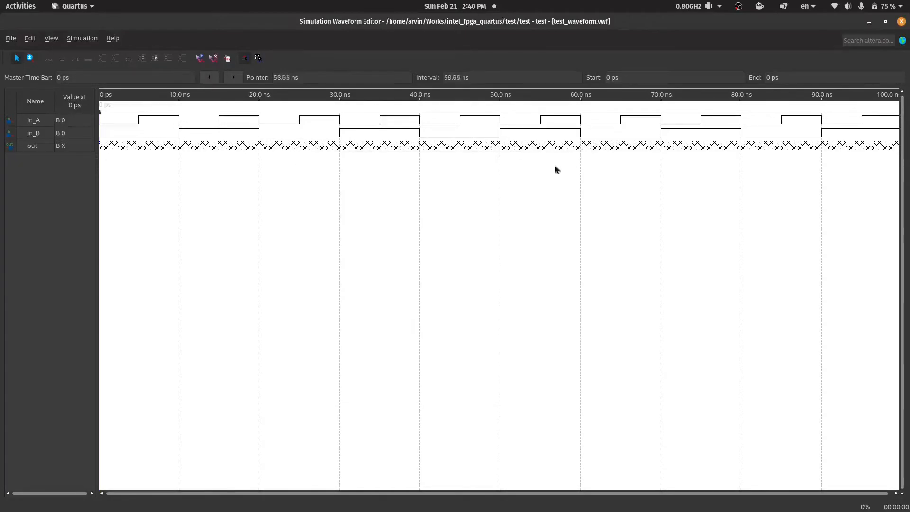
In the functional simulation's ModelSim script, change the vlog line's waveform file to test_waveform.vwf.vt.
click(87, 43)
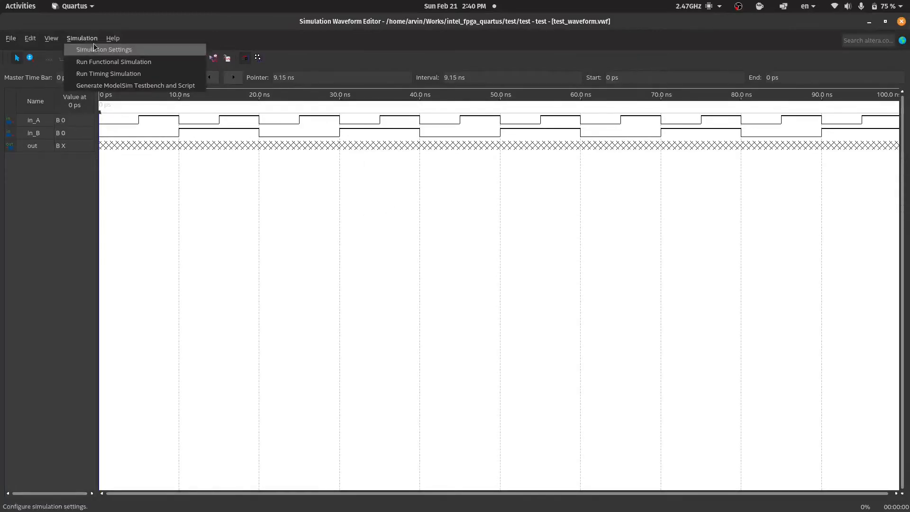
click(94, 47)
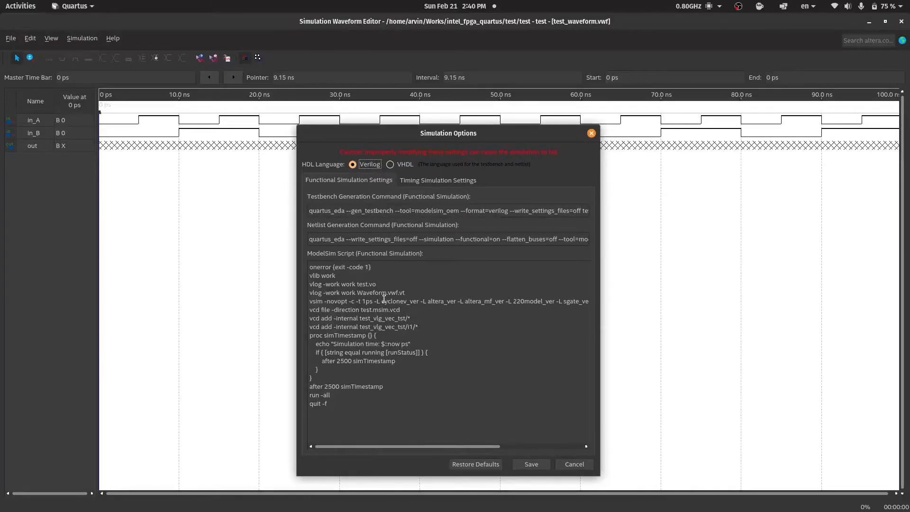
click(363, 289)
drag(406, 292, 326, 290)
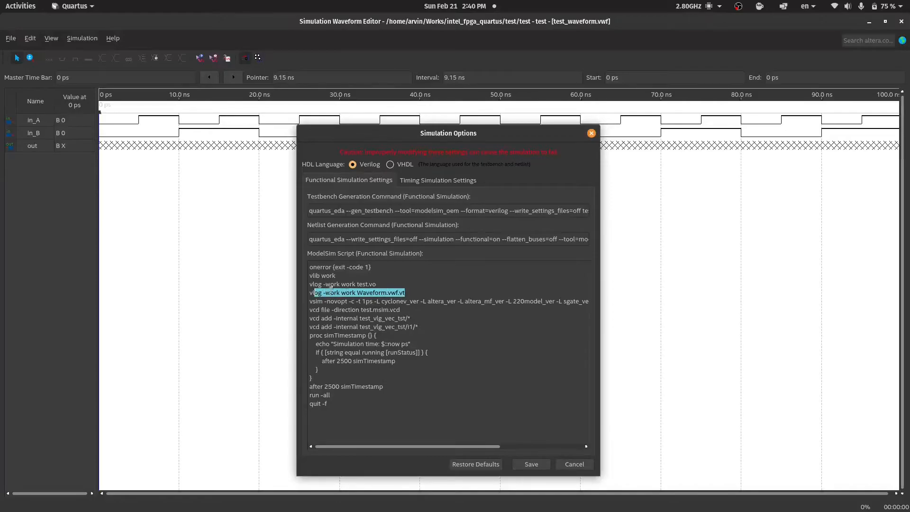
click(360, 294)
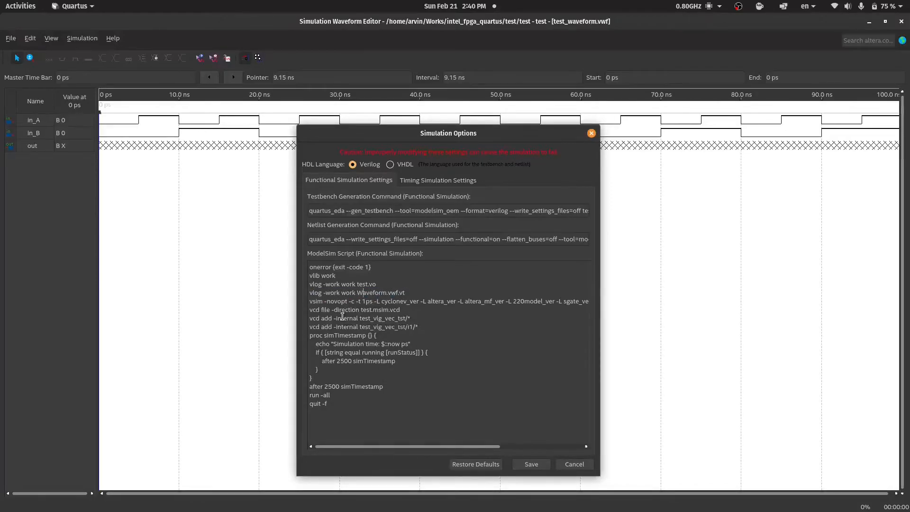
key(BackSpace)
text(test)
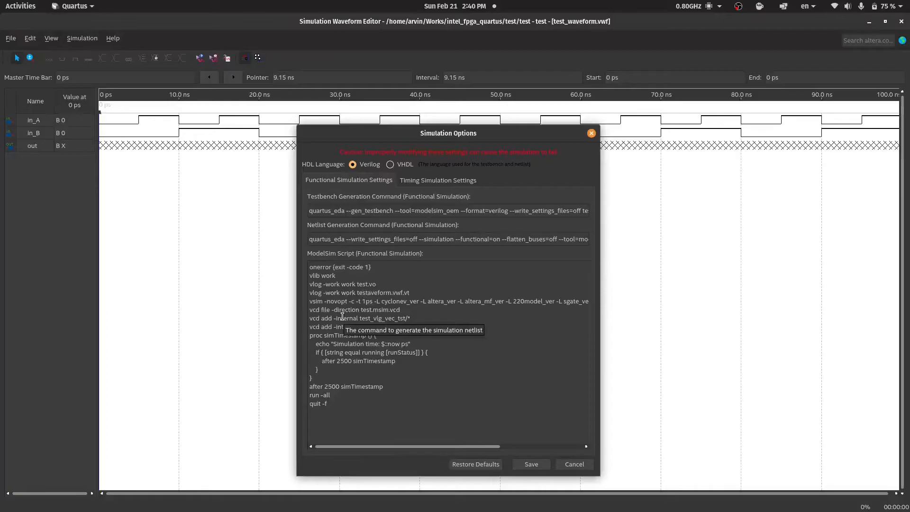
text(_w)
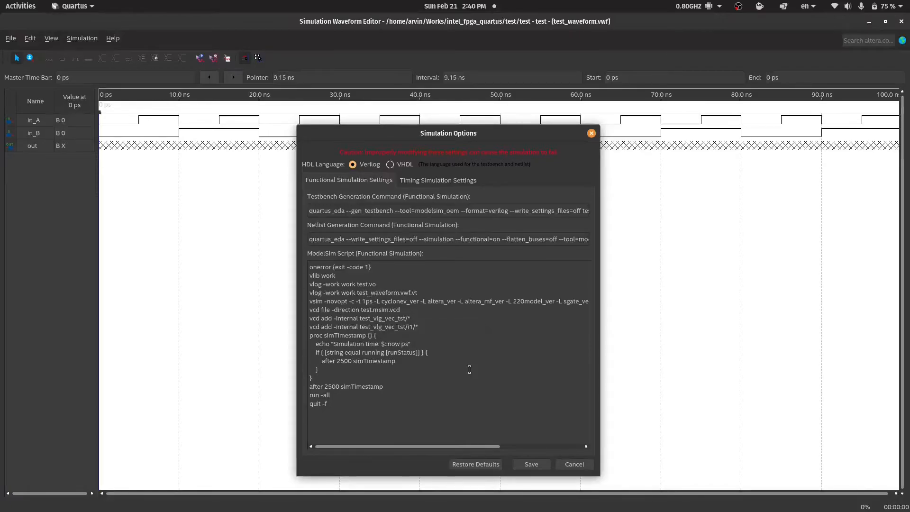
click(421, 289)
Check the waveform file name in the timing simulation's ModelSim script, restore the default simulation options and save them.
click(431, 181)
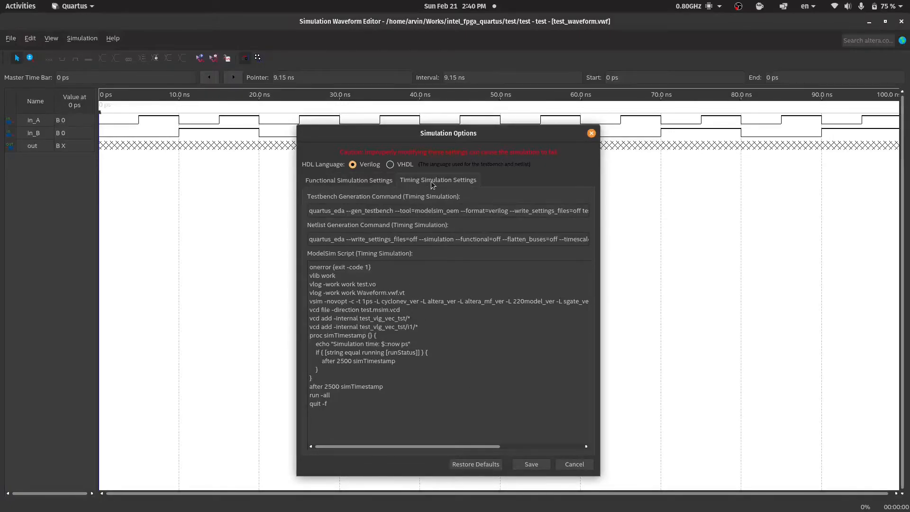
drag(405, 293, 312, 292)
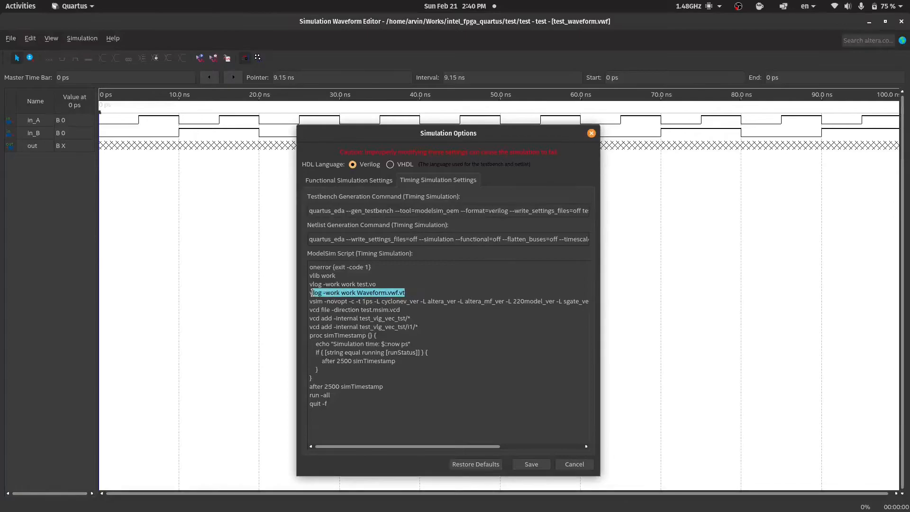
click(372, 293)
drag(424, 299, 347, 294)
click(381, 291)
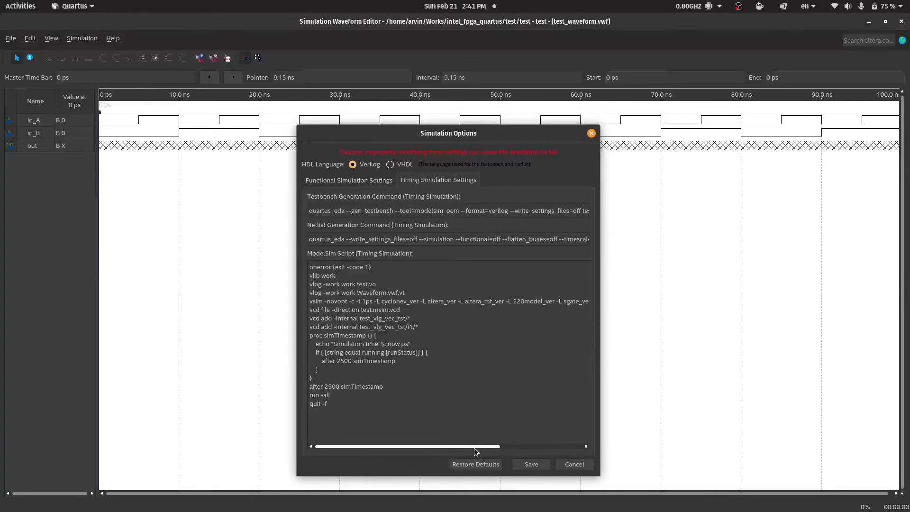
click(470, 465)
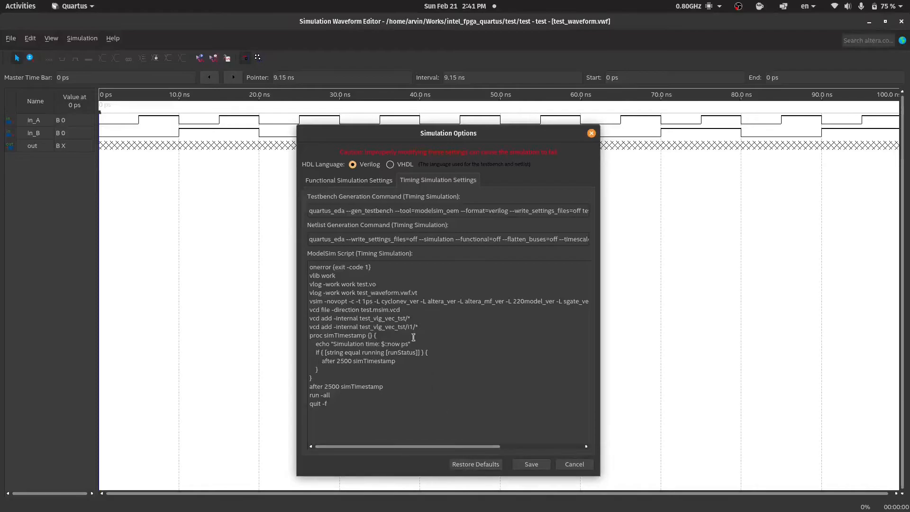
drag(394, 292, 363, 293)
click(367, 293)
click(363, 293)
click(532, 465)
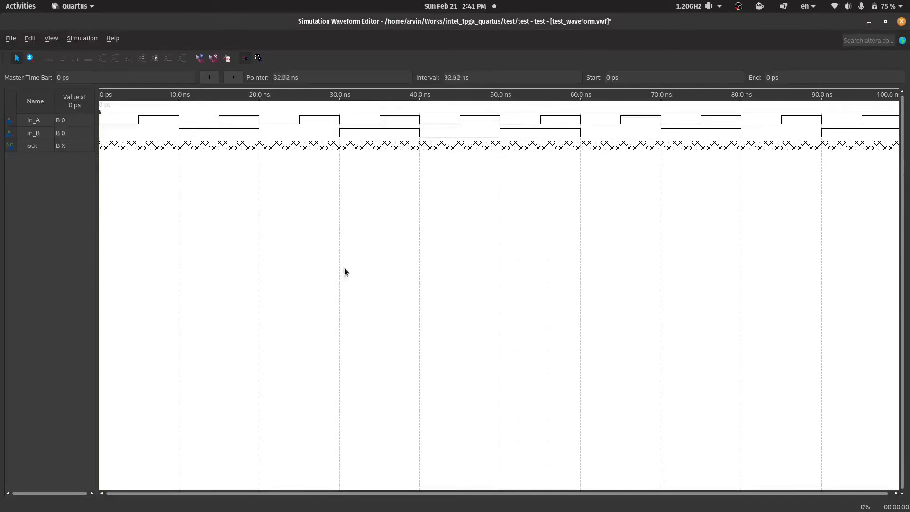
Run the functional simulation again, saving the changes to test_waveform.vwf.
click(200, 60)
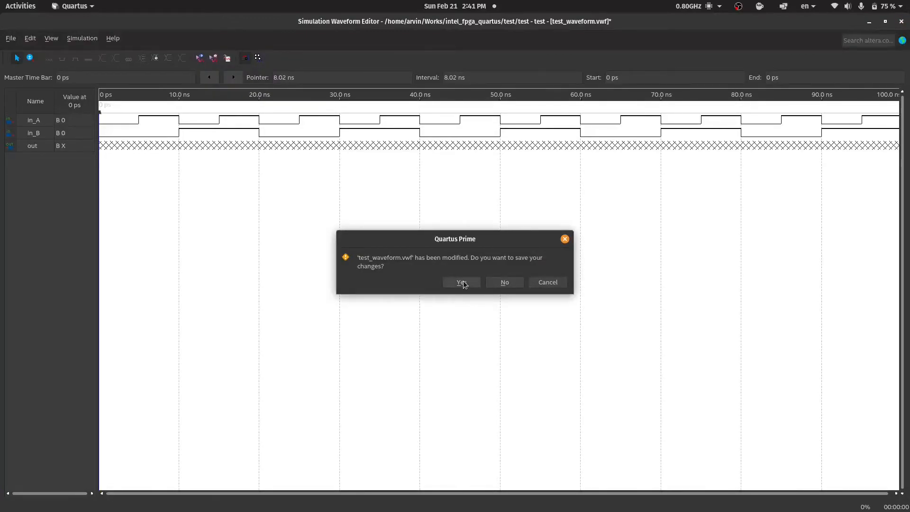
click(461, 283)
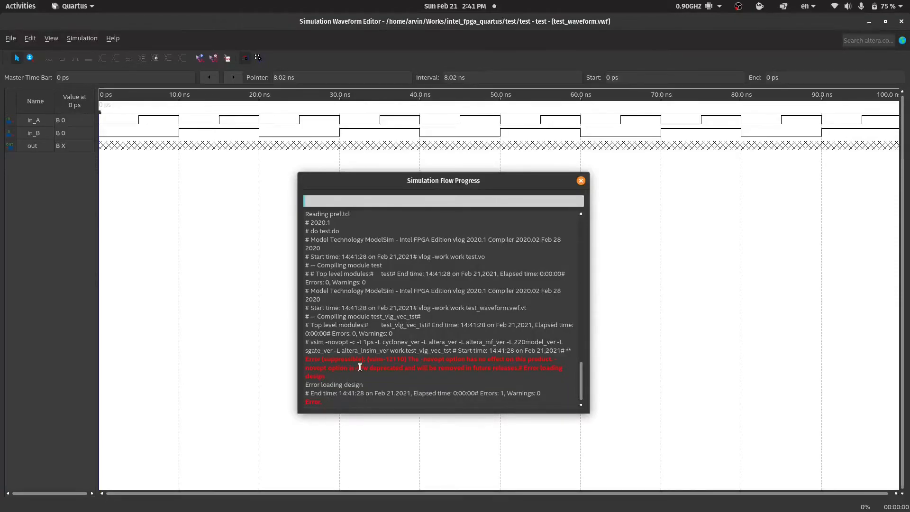
Read the error messages about the novopt option in the simulation progress window and close it.
drag(420, 361, 535, 360)
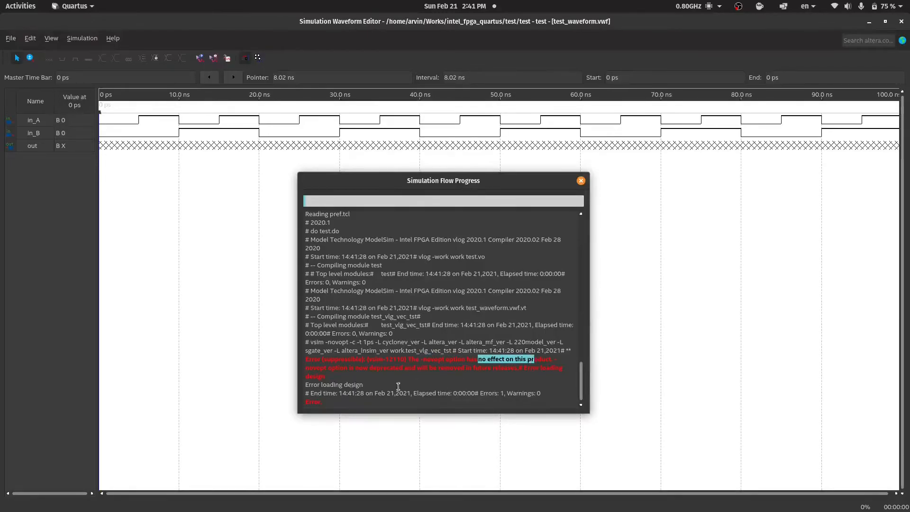
drag(351, 369, 563, 376)
click(423, 369)
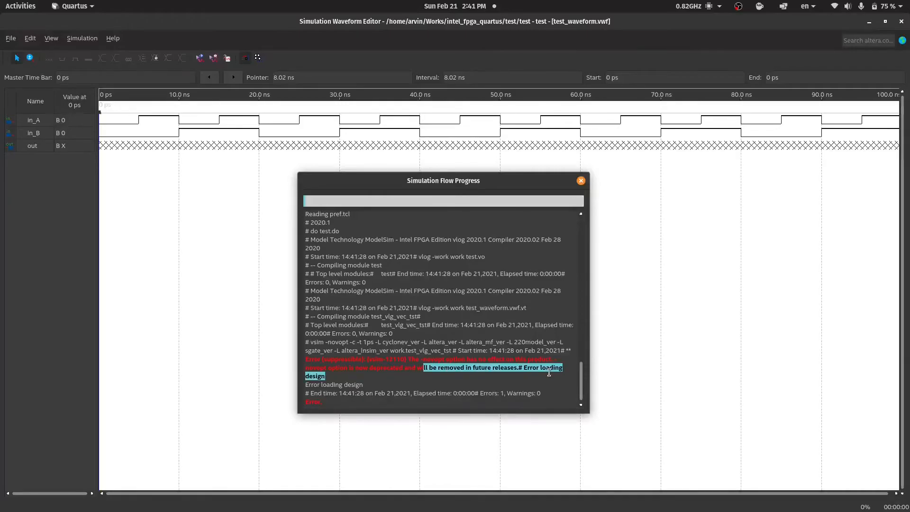
click(549, 373)
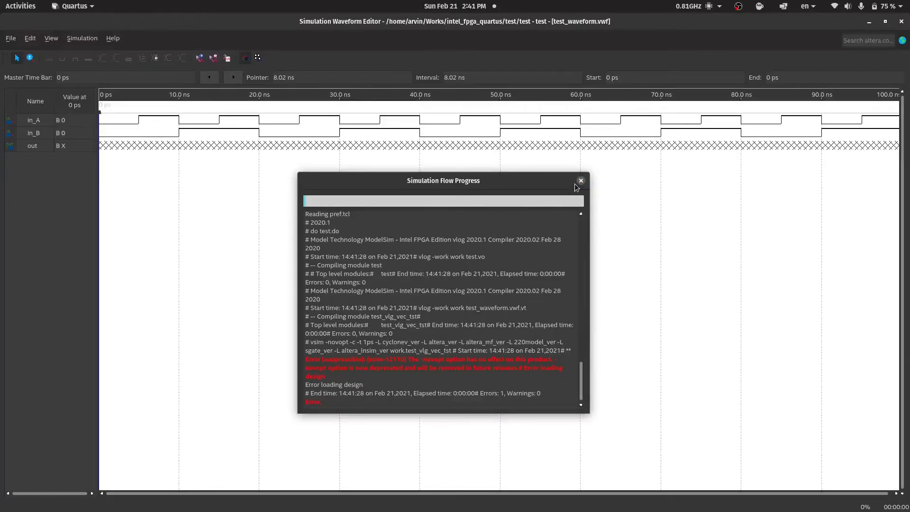
click(580, 181)
In the simulation settings, remove the -novopt option from the vsim line of the functional simulation's ModelSim script.
click(82, 38)
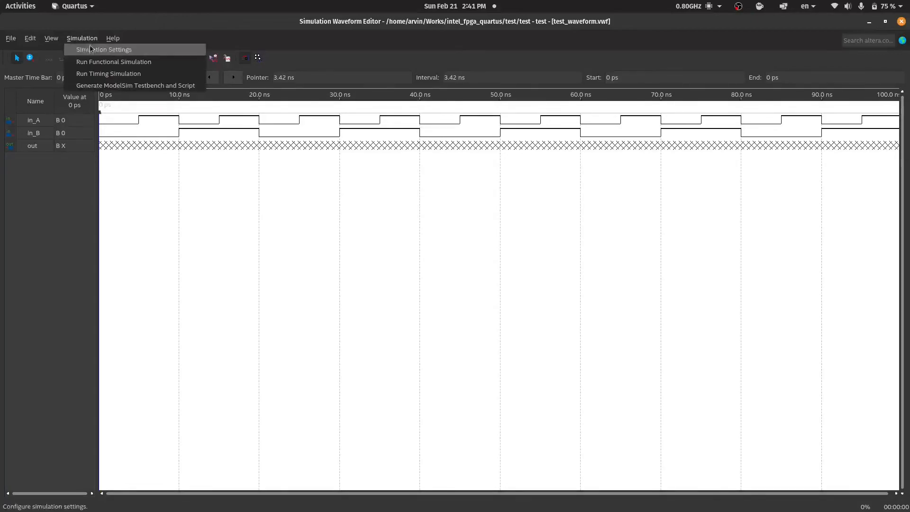
click(91, 51)
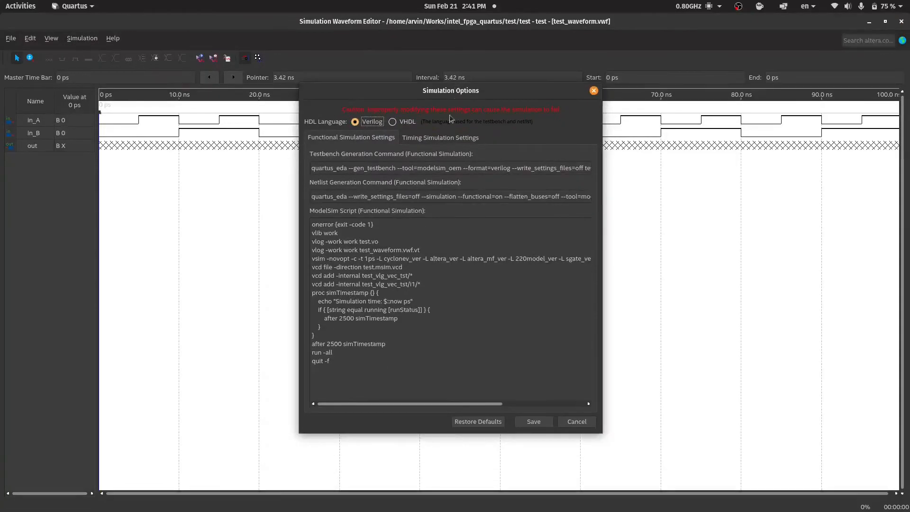
click(351, 259)
drag(350, 259, 326, 258)
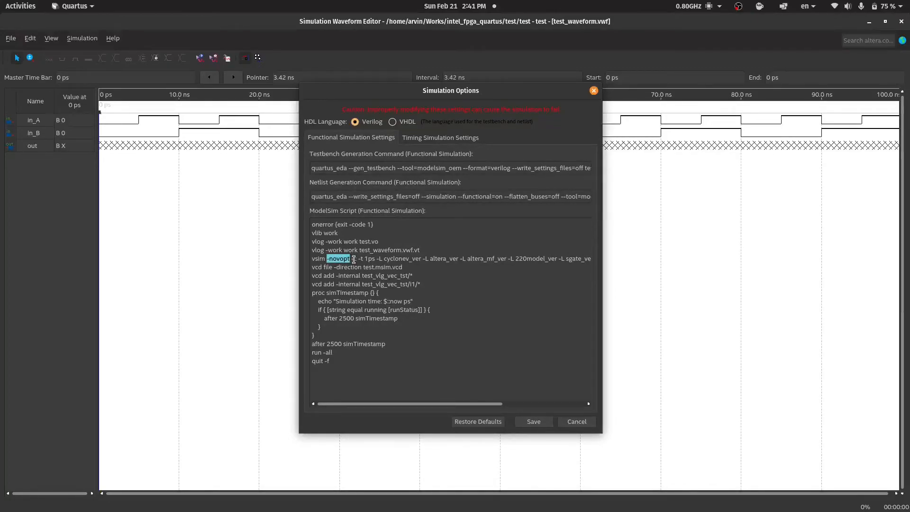
key(BackSpace)
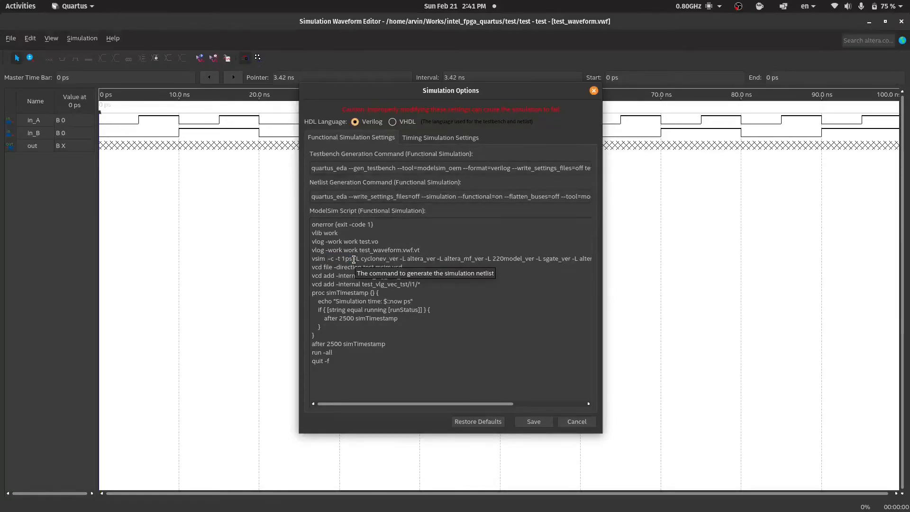
Remove the -novopt option from the vsim line of the timing simulation's ModelSim script and save the simulation options.
click(420, 138)
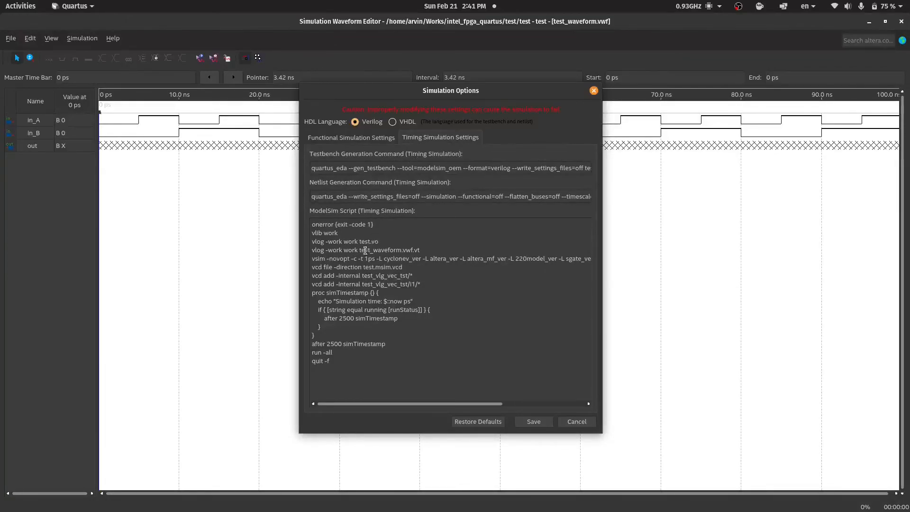
mouse_move(329, 259)
mouse_down()
mouse_move(374, 259)
mouse_move(326, 261)
mouse_up()
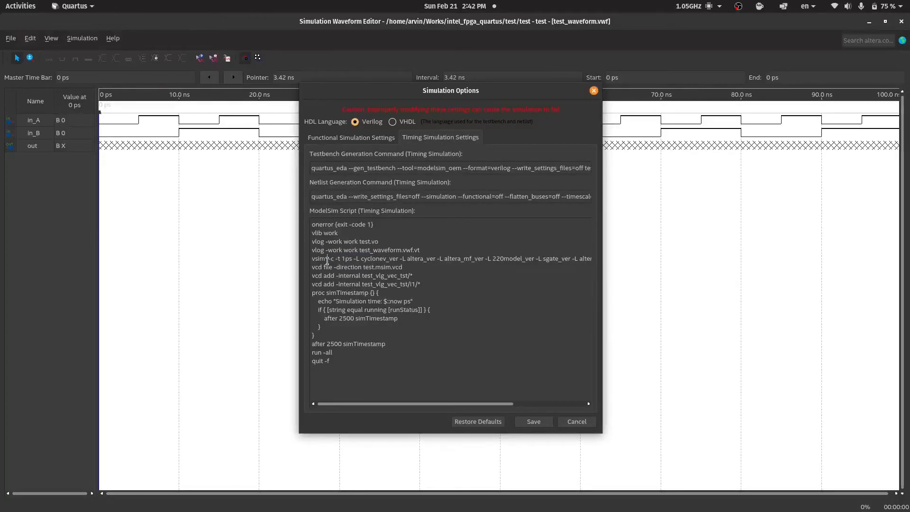
key(BackSpace)
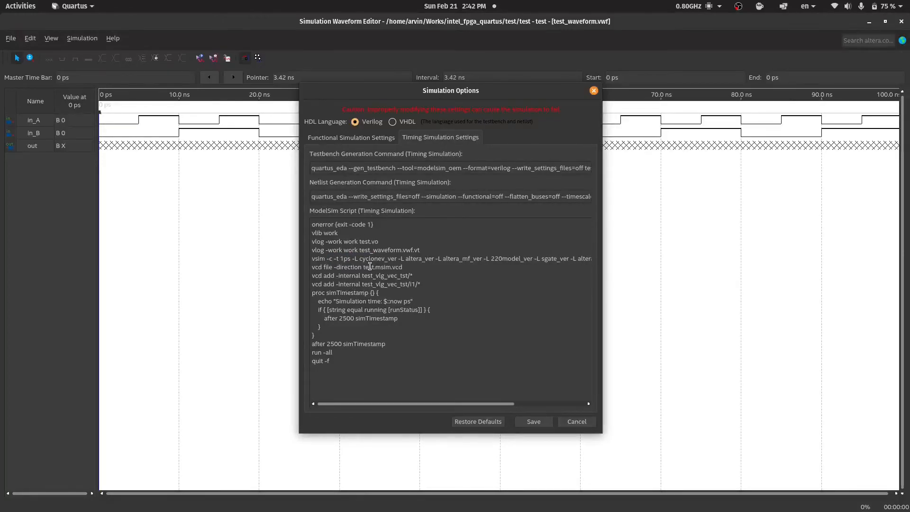
click(525, 423)
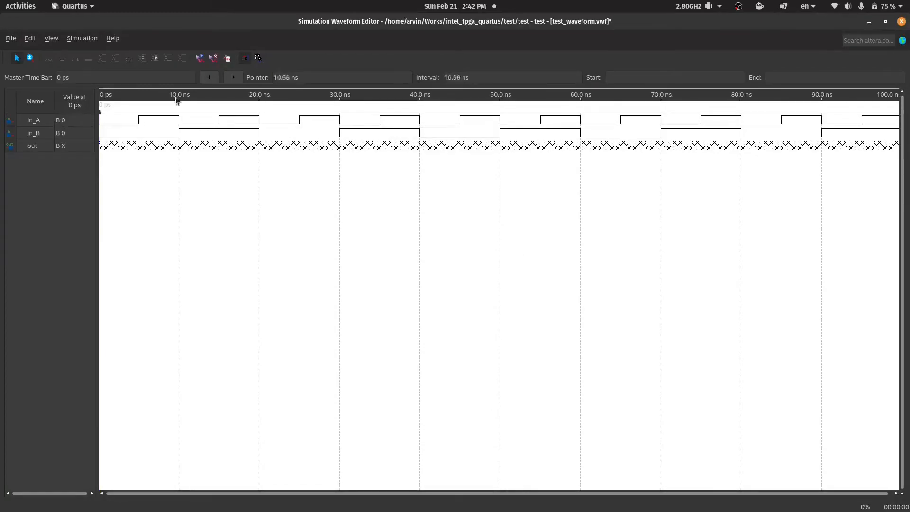
Run the functional simulation, saving the changes to test_waveform.vwf, examine the maximized result waveform and close it.
click(199, 59)
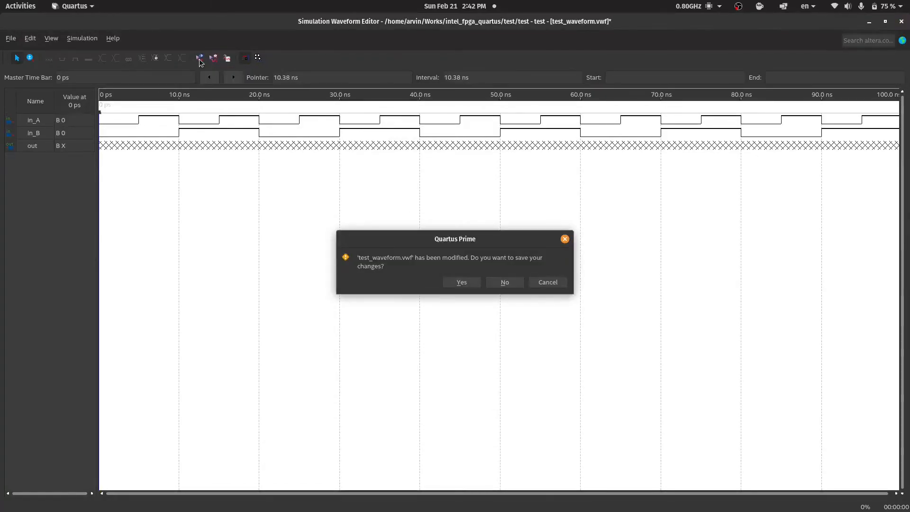
click(459, 283)
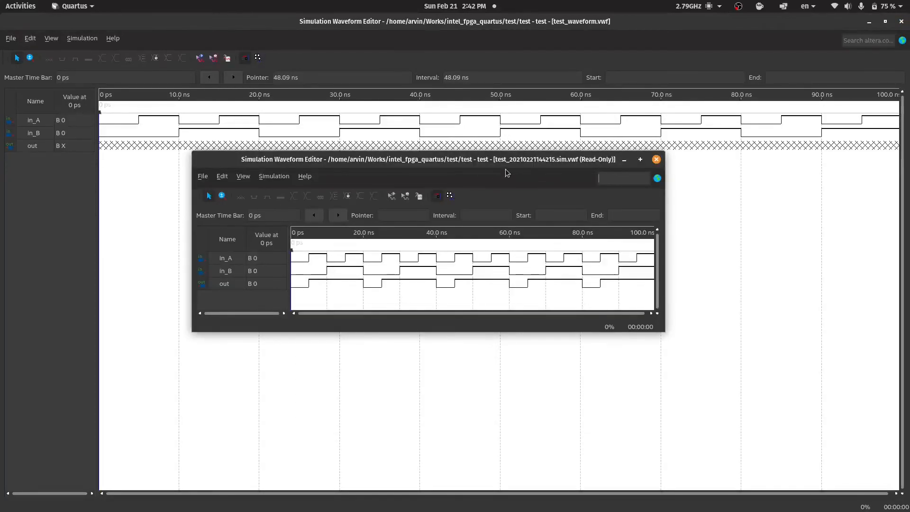
drag(497, 167, 511, 123)
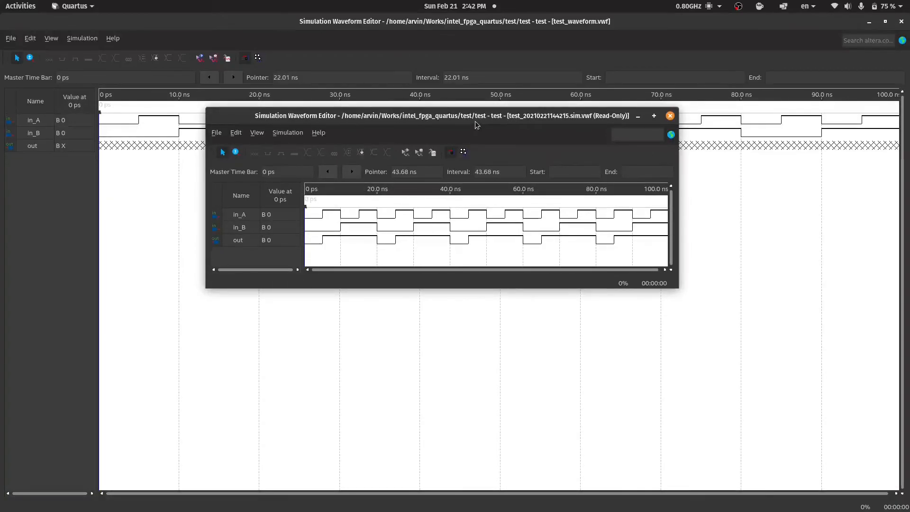
drag(481, 121, 472, 9)
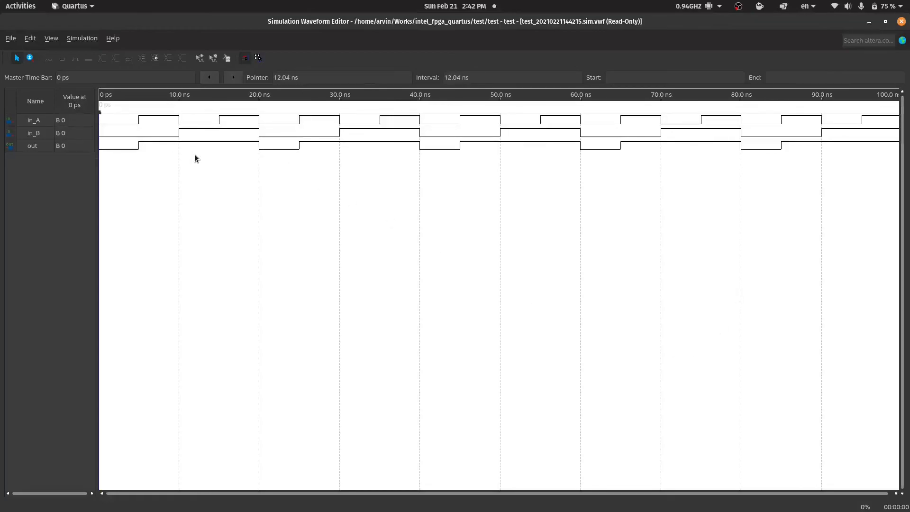
click(900, 22)
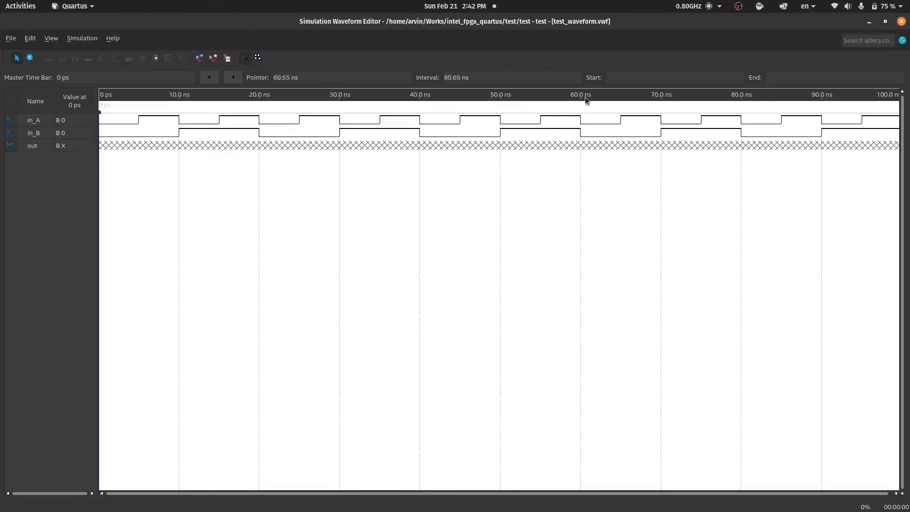
Run the timing simulation of test_waveform.vwf and view its result waveform.
click(214, 58)
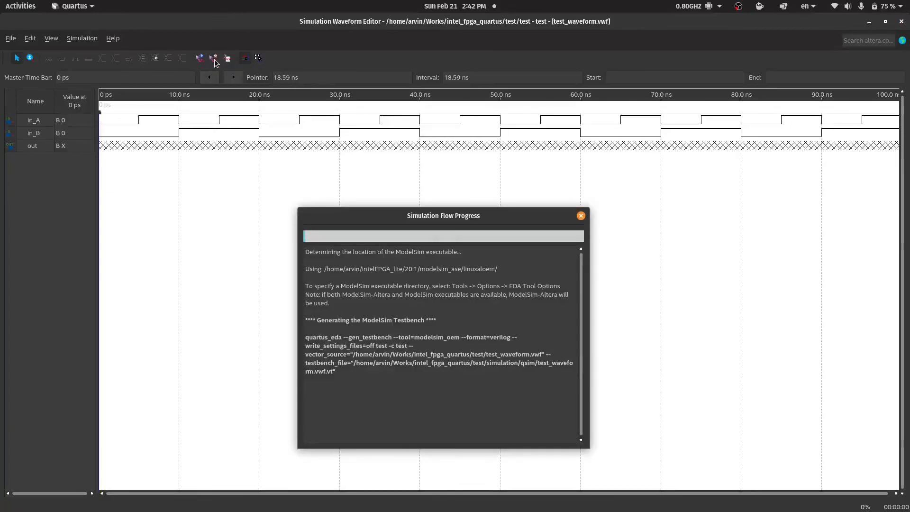
drag(464, 221, 462, 179)
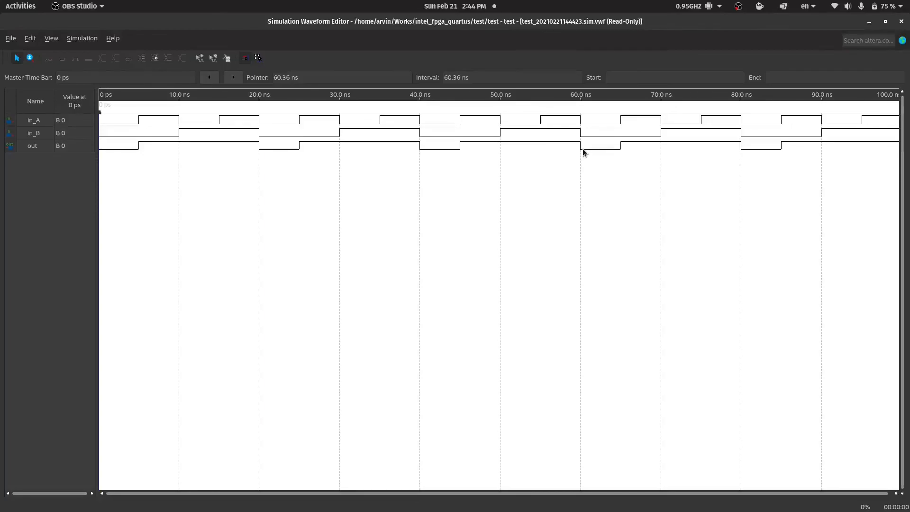
key(alt+Tab)
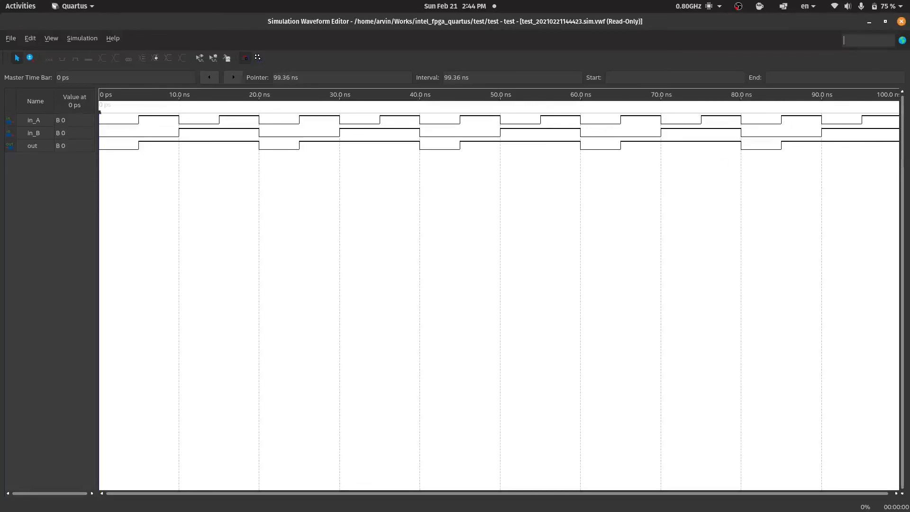